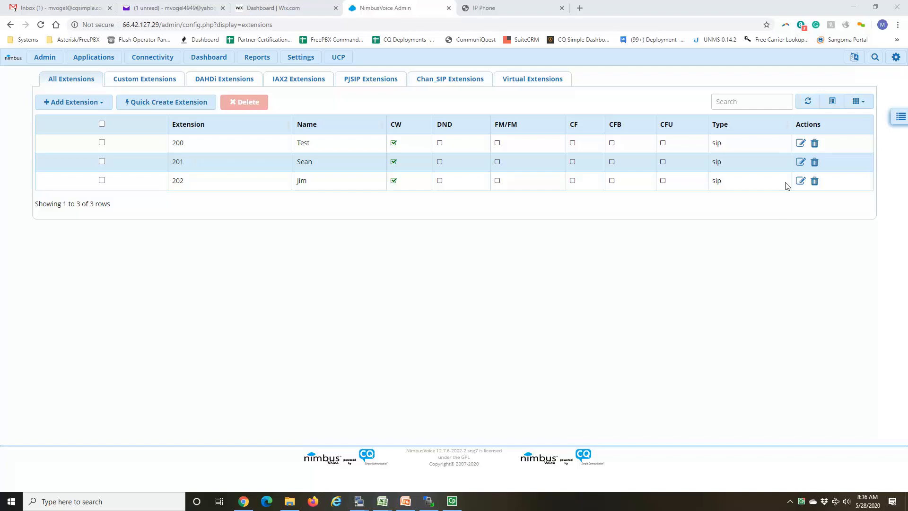
Step: Open extension 201 to review its general settings, and return to the extensions list
click(800, 163)
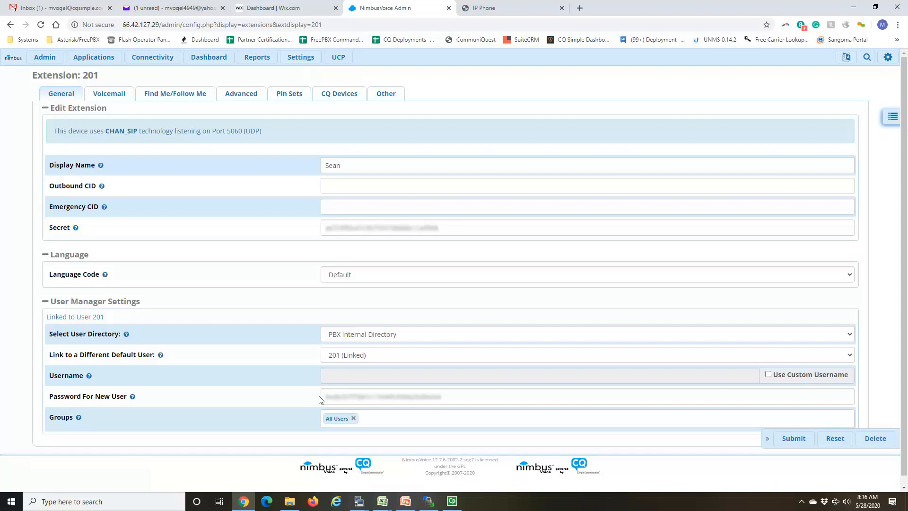
click(94, 56)
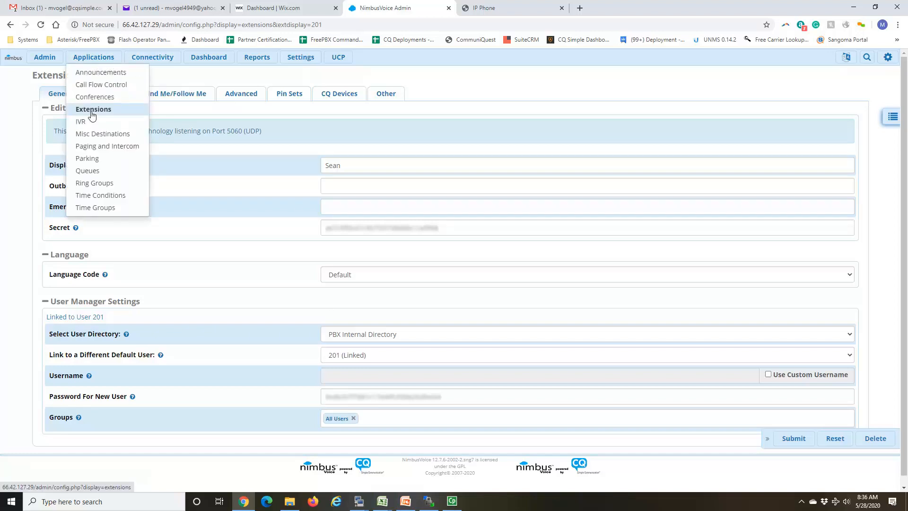
click(93, 113)
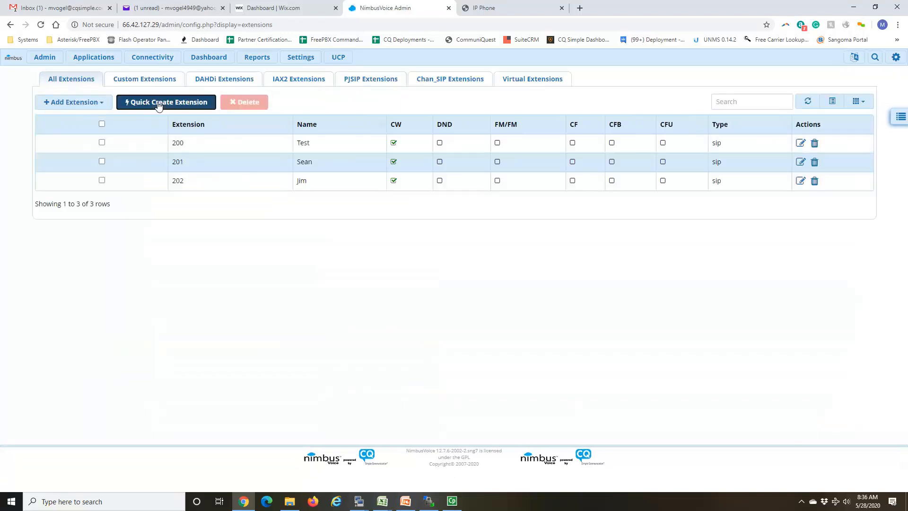
Step: Quick-create Chan_SIP extension 203 with the person's first name as display name, keeping the default user manager and voicemail options
click(159, 104)
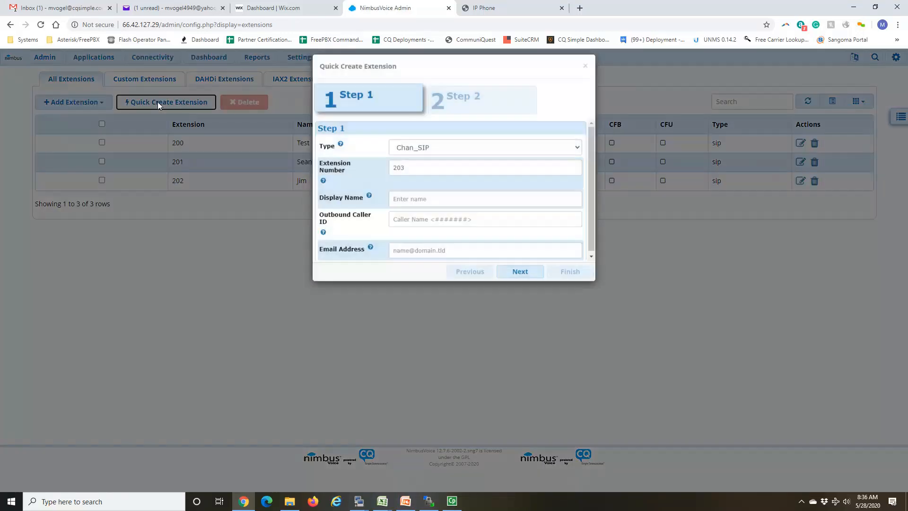
click(424, 206)
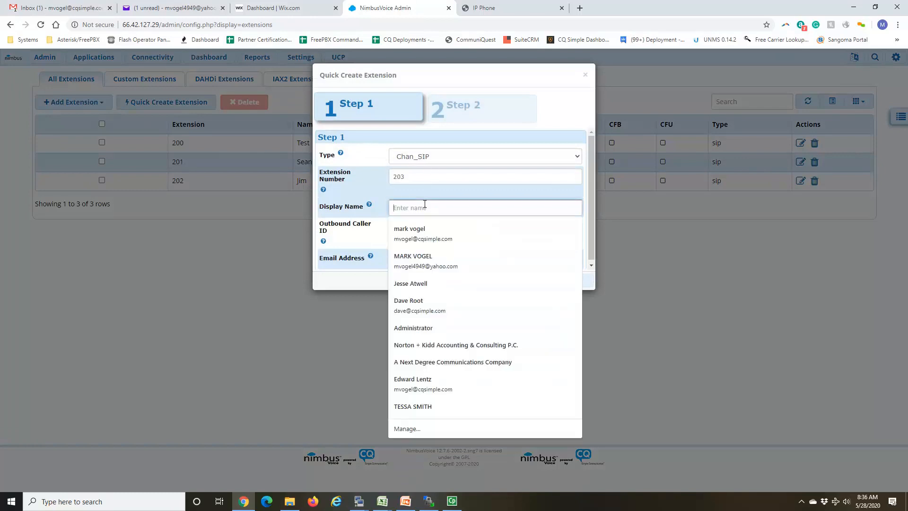
text(Mark)
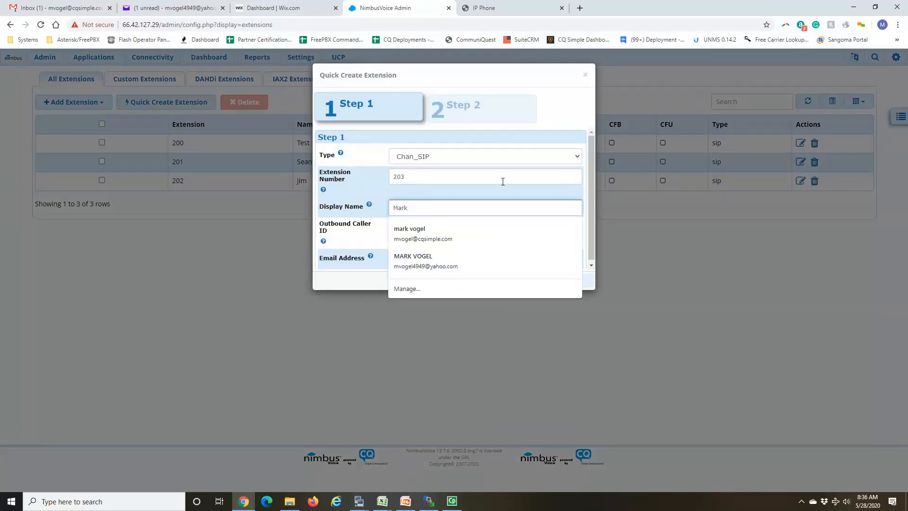
key(Escape)
click(536, 284)
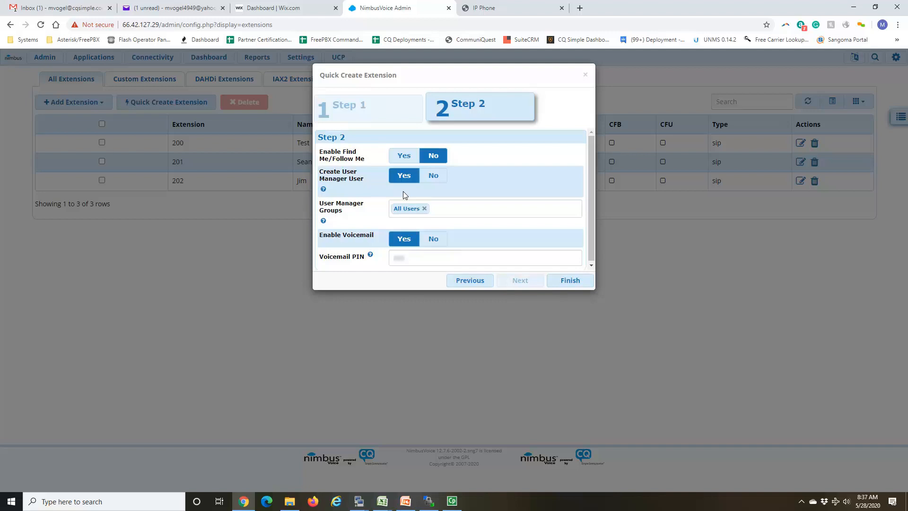
click(570, 283)
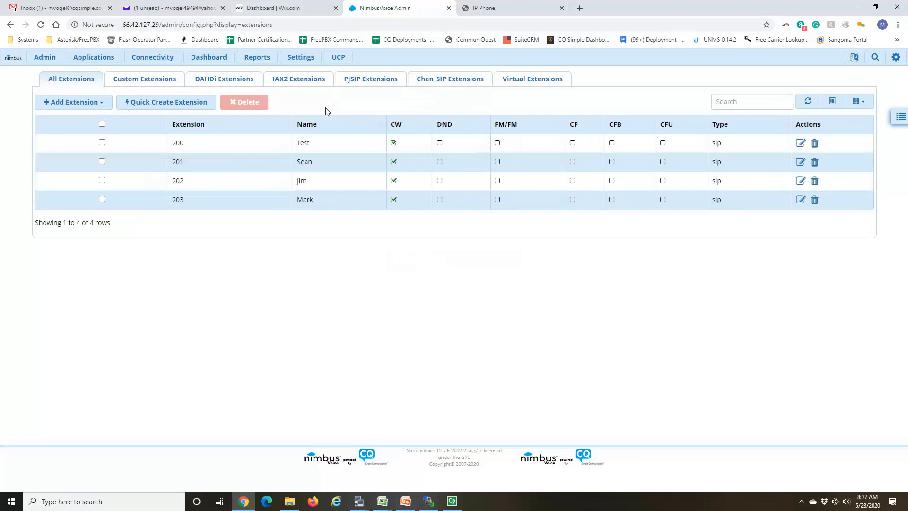
Step: Open the admin account in the Administrators module to review its access restrictions
click(301, 57)
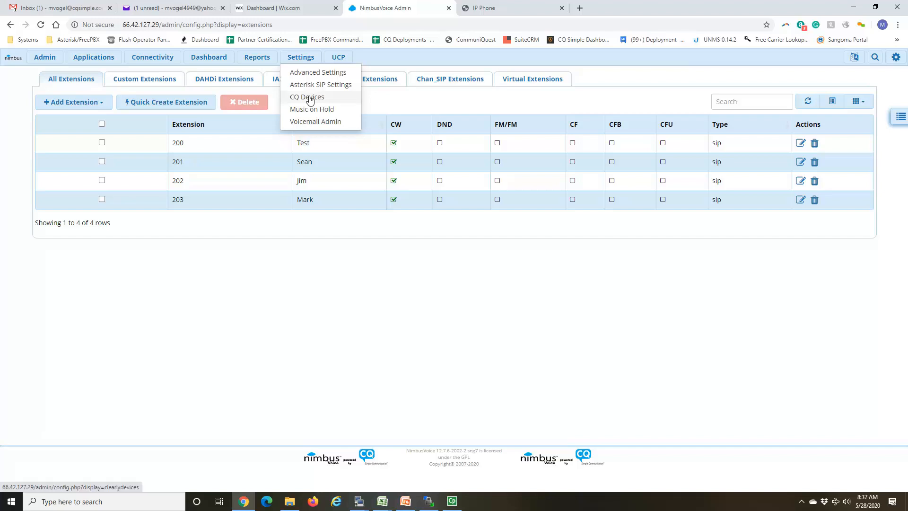
mouse_move(44, 58)
click(53, 75)
click(893, 121)
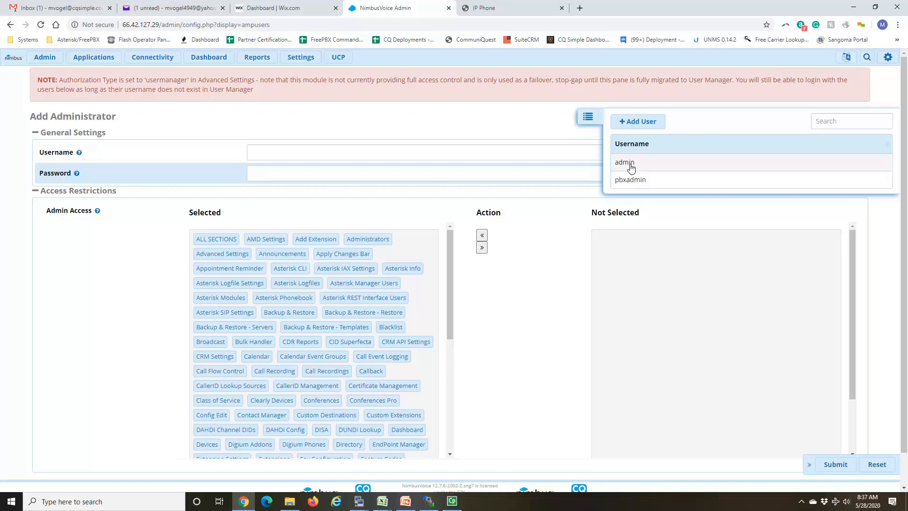
click(631, 167)
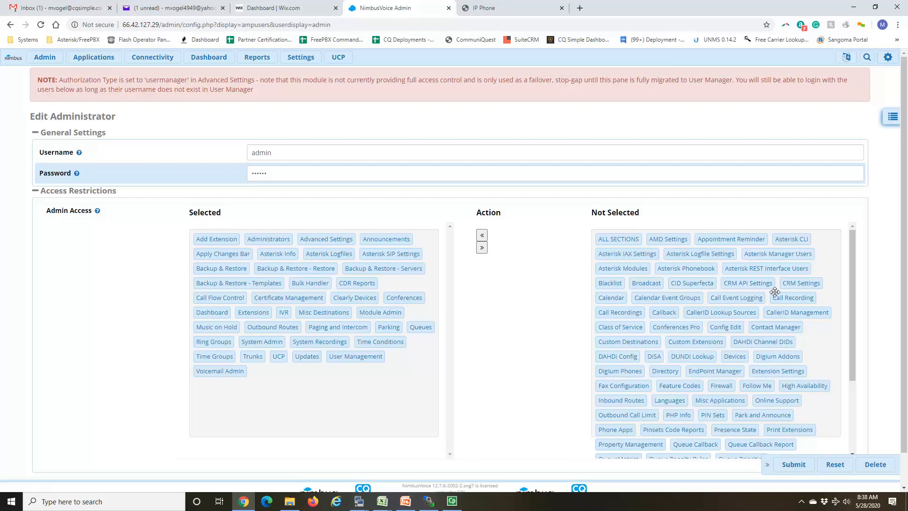
Step: Move Clearly Devices out of the admin account's selected access sections and return it to them
drag(750, 299, 655, 328)
drag(350, 298, 697, 290)
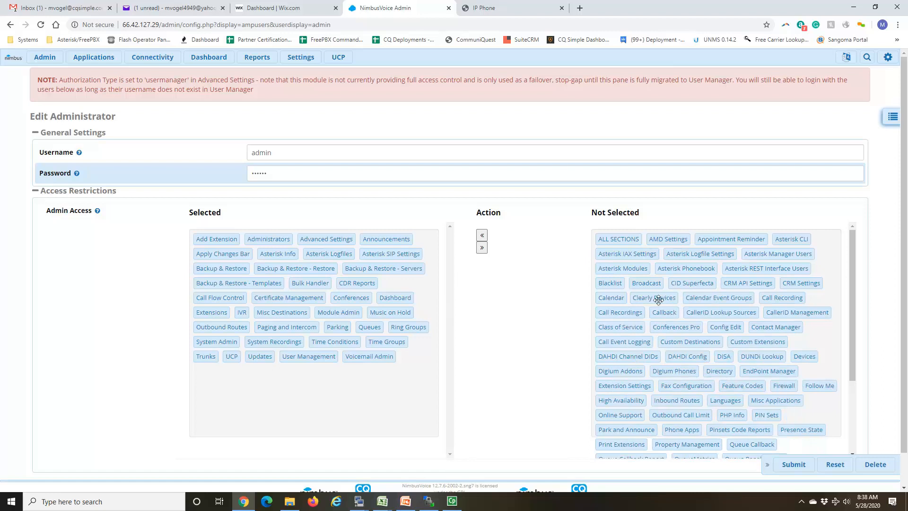
drag(656, 298, 300, 376)
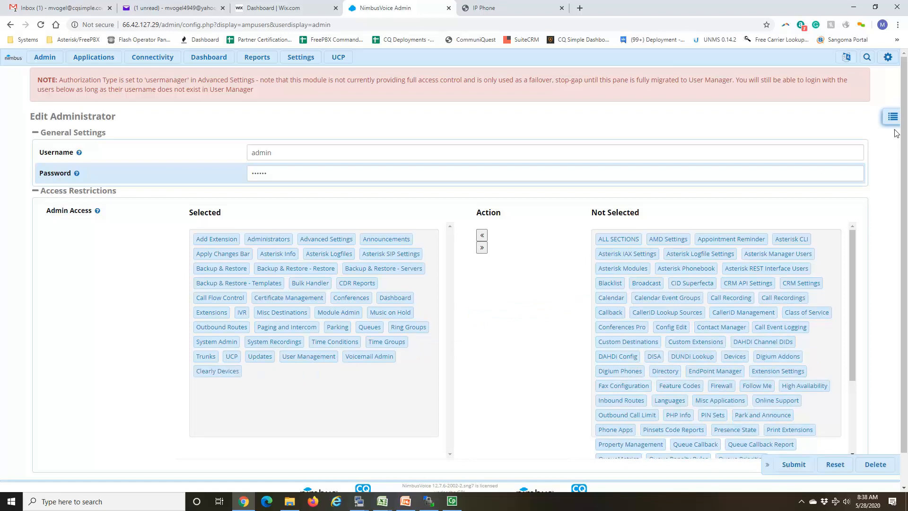
mouse_move(886, 60)
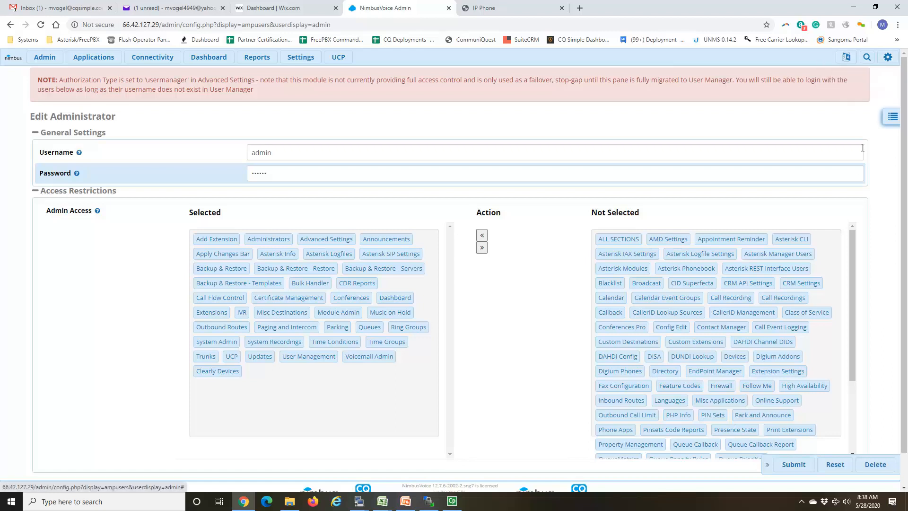
Step: Open the CQ Devices module settings and set the provision protocol to HTTPS
mouse_move(299, 58)
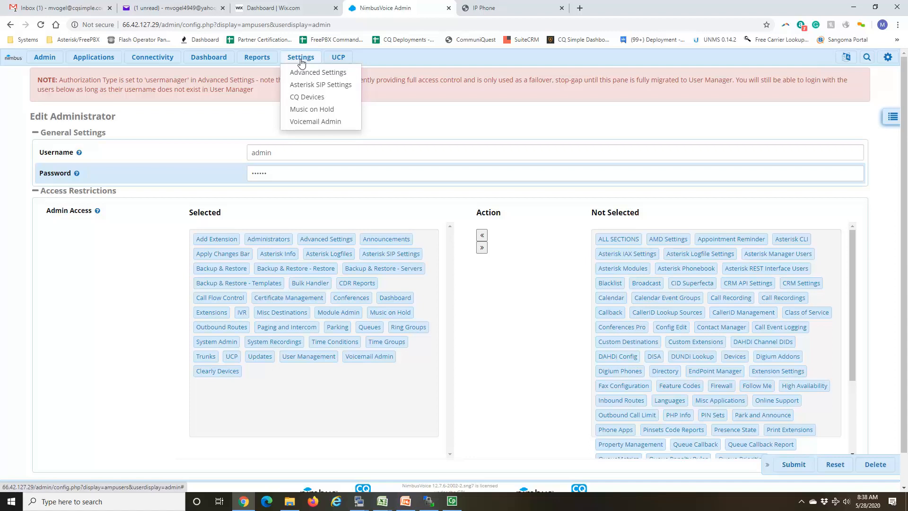
click(312, 97)
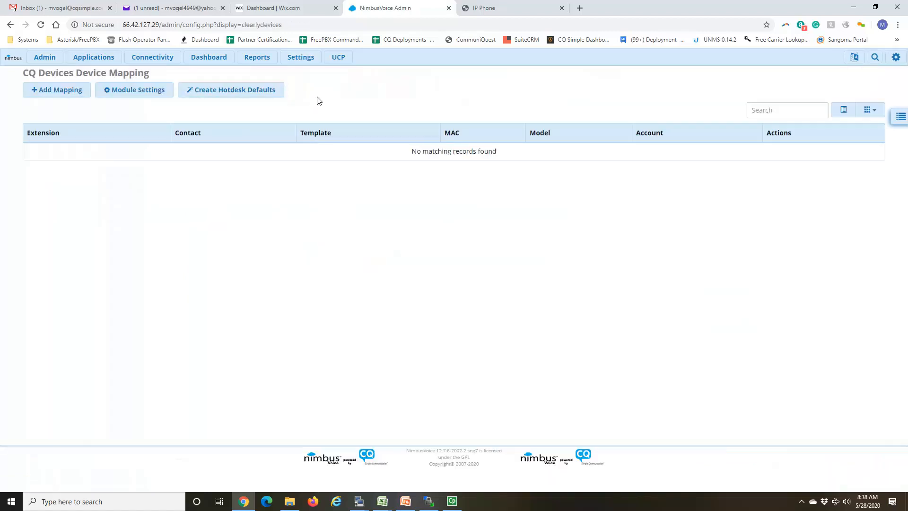
click(156, 94)
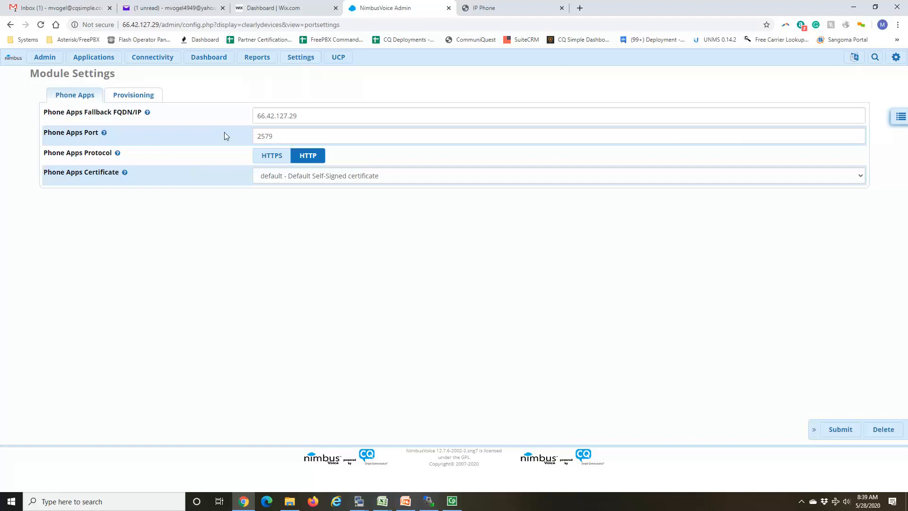
click(154, 101)
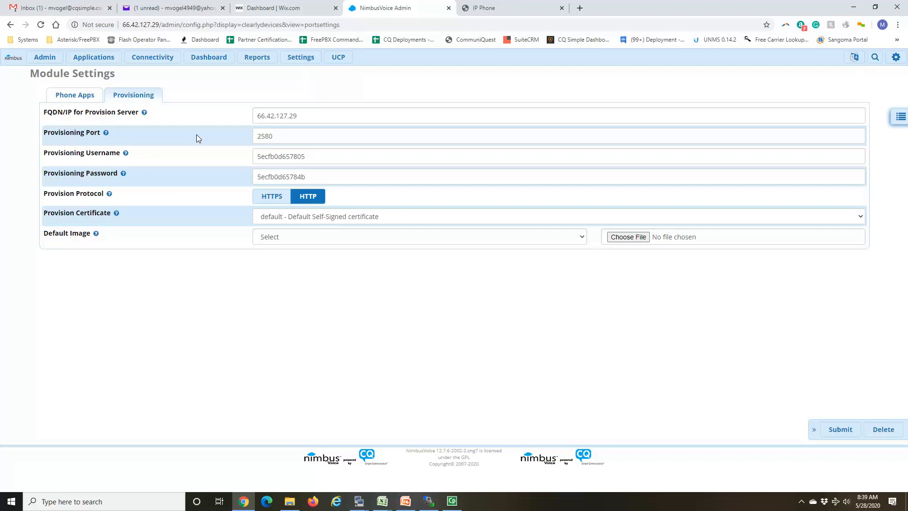
click(274, 201)
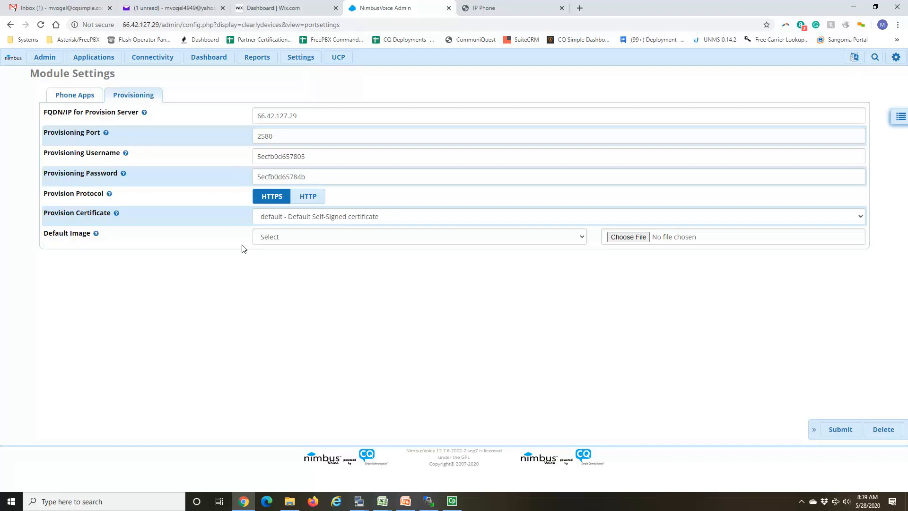
click(83, 96)
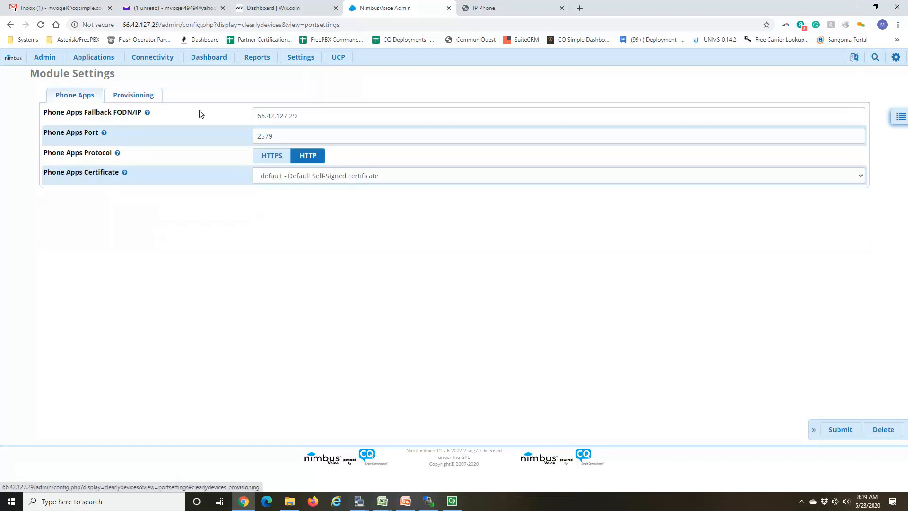
click(271, 159)
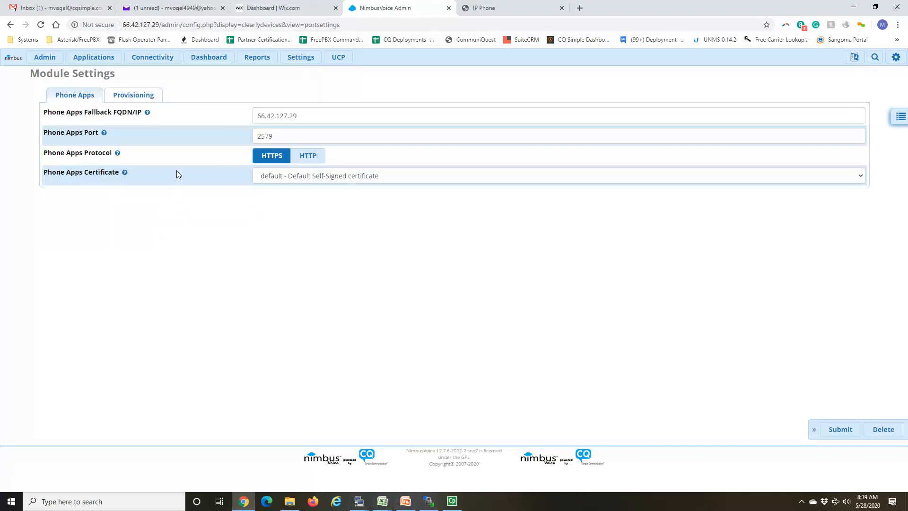
click(306, 156)
Step: Recheck the provisioning settings and submit the CQ Devices module settings
click(147, 96)
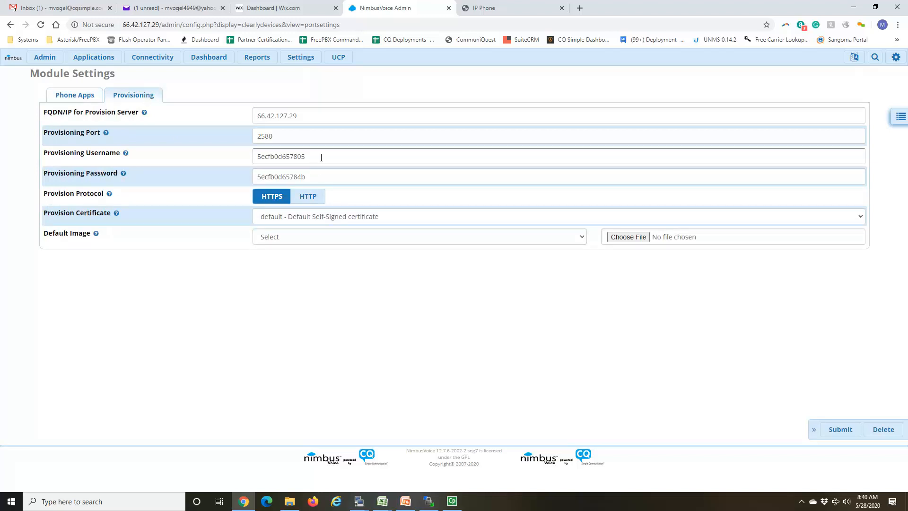
click(840, 430)
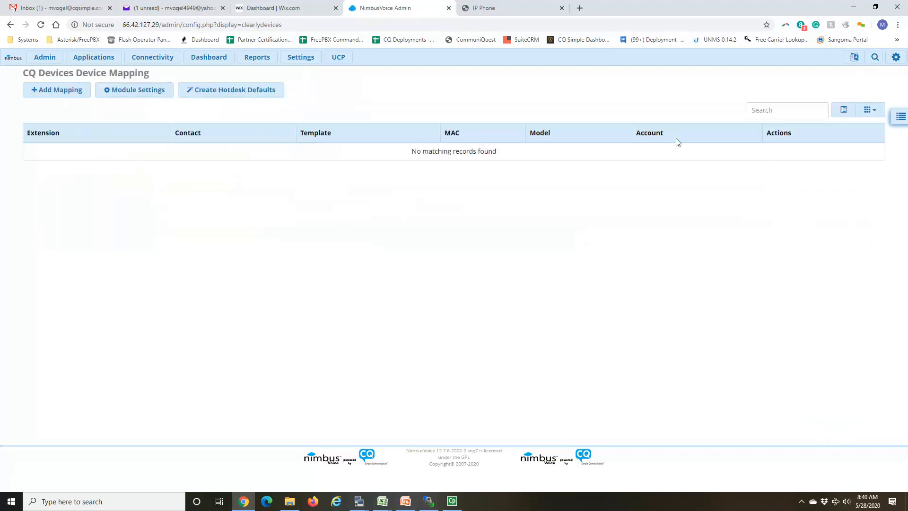
Step: Add a CQ Devices template layout named global and replace its admin password
click(901, 120)
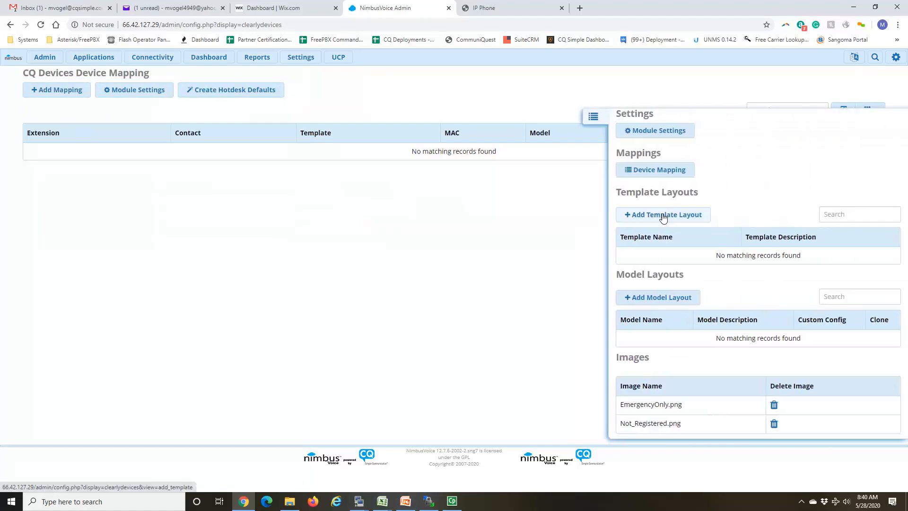
click(663, 216)
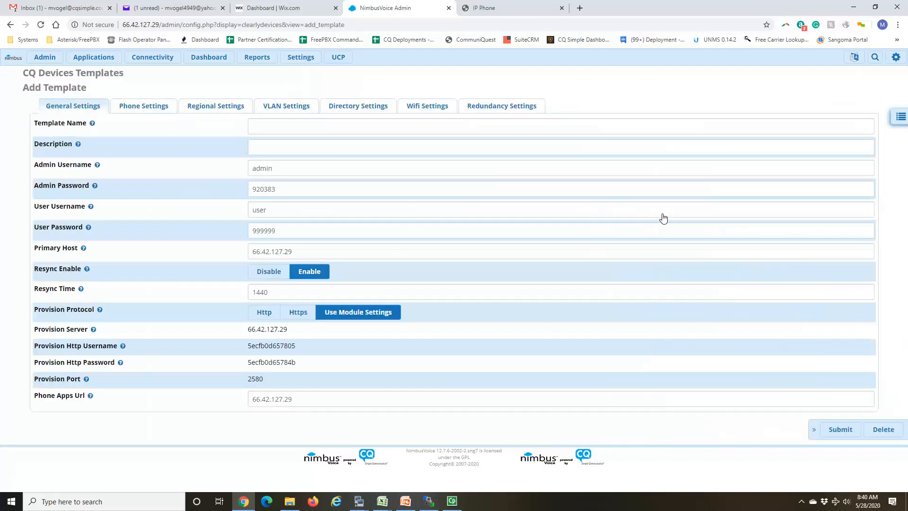
click(385, 122)
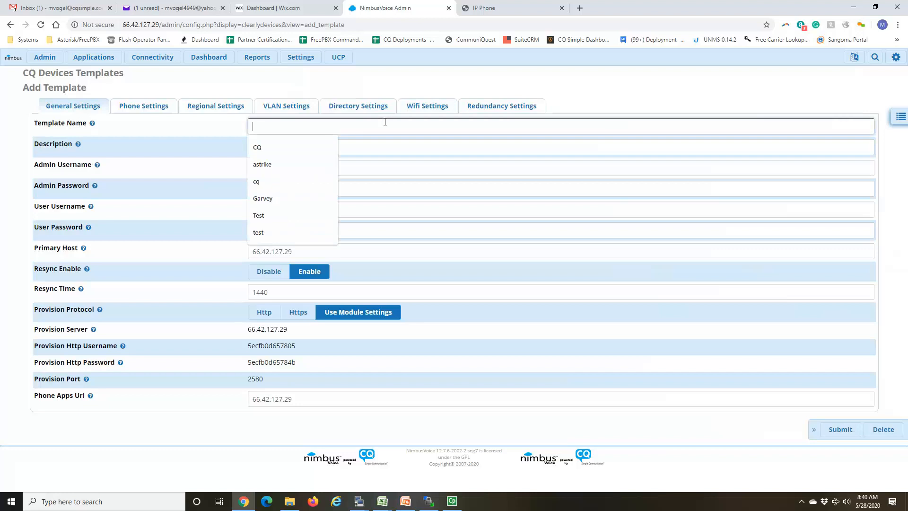
text(global)
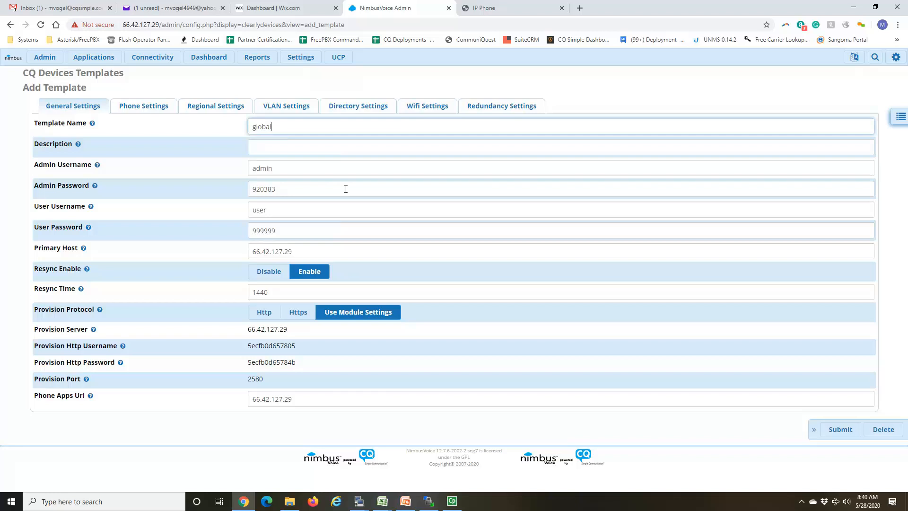
double_click(280, 188)
text(admin)
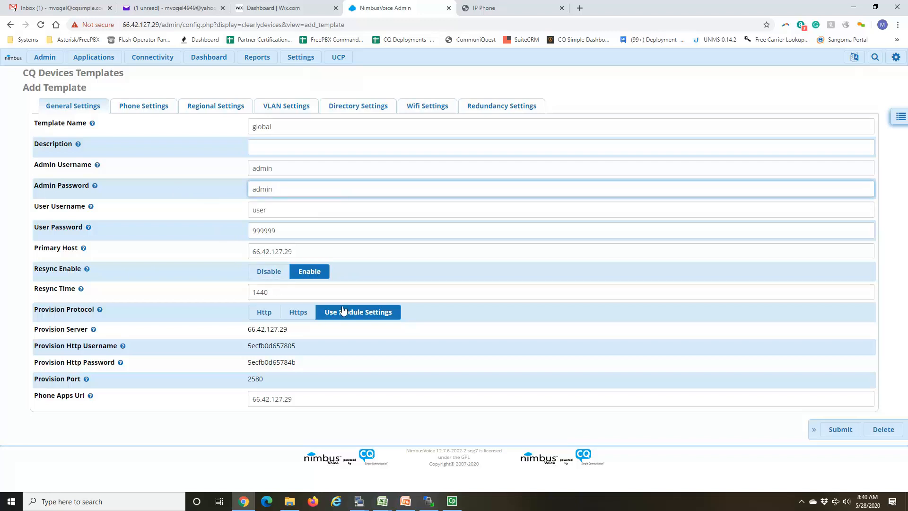
click(98, 310)
Step: Set the transfer mode to Blind in the new template's phone settings
click(145, 107)
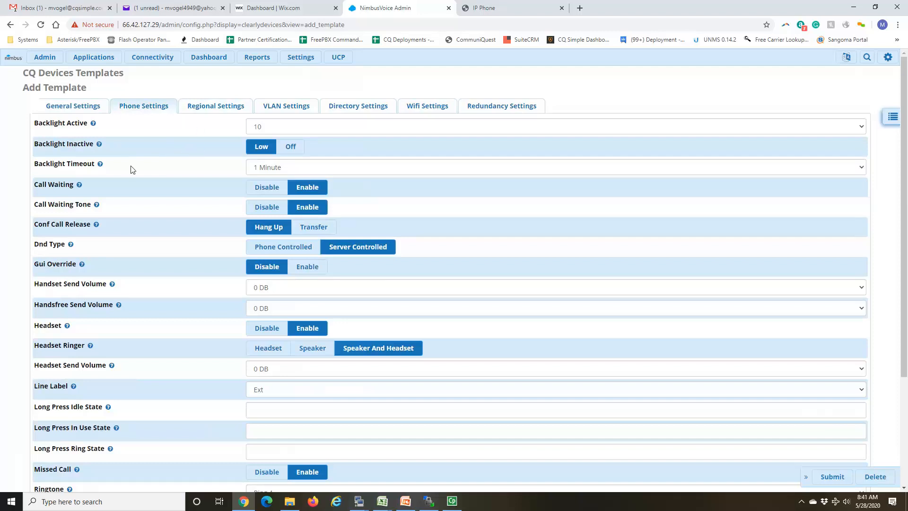
scroll(325, 327, down, 3)
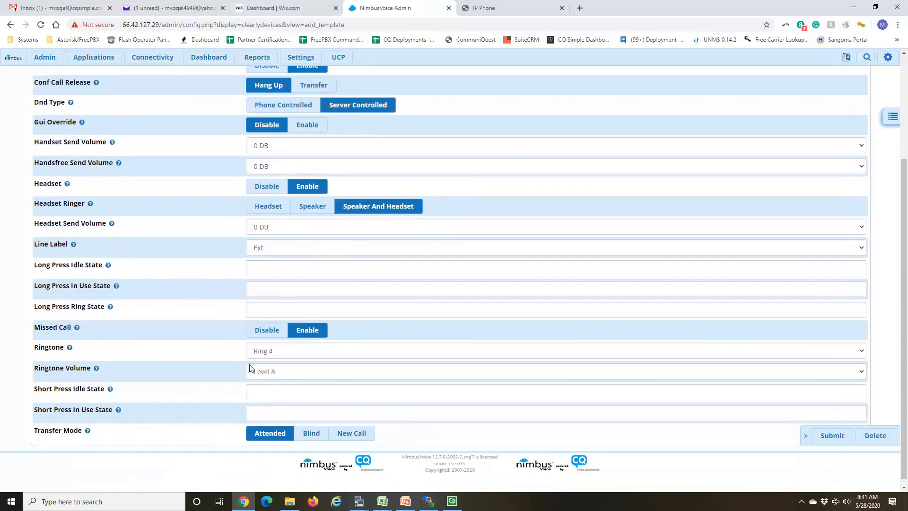
click(318, 439)
scroll(499, 368, up, 3)
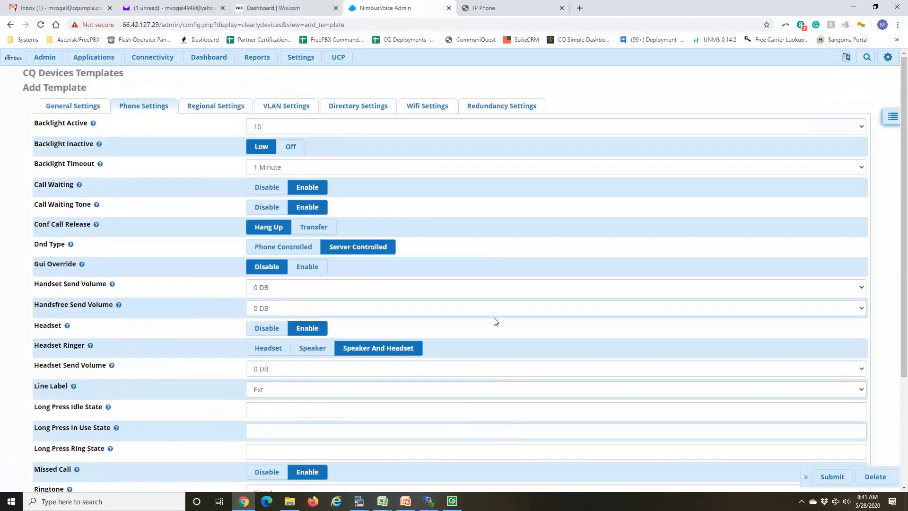
mouse_move(81, 266)
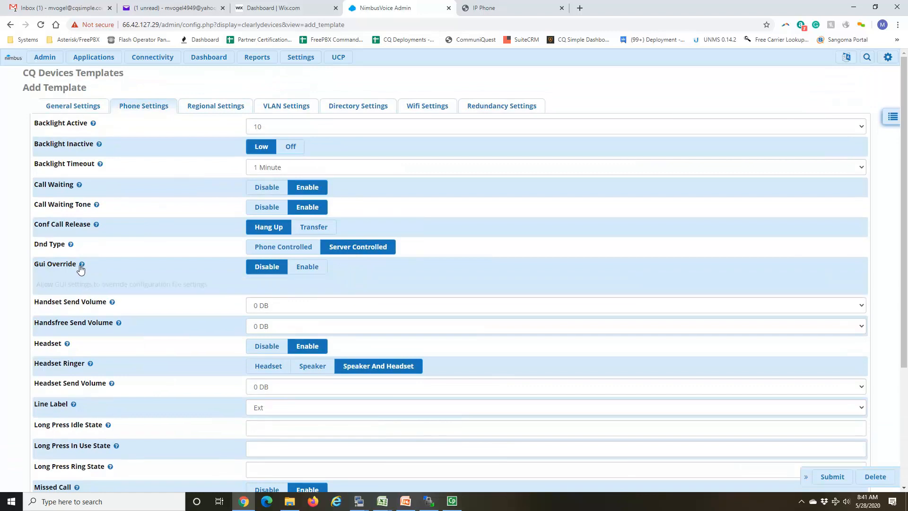
mouse_move(112, 286)
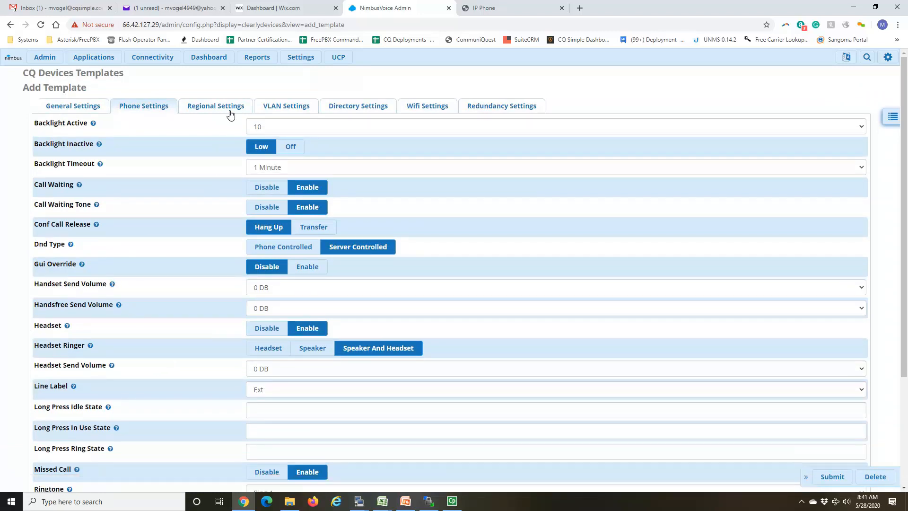
Step: Set the time zone city to Detroit in the template's regional settings
click(230, 109)
click(291, 224)
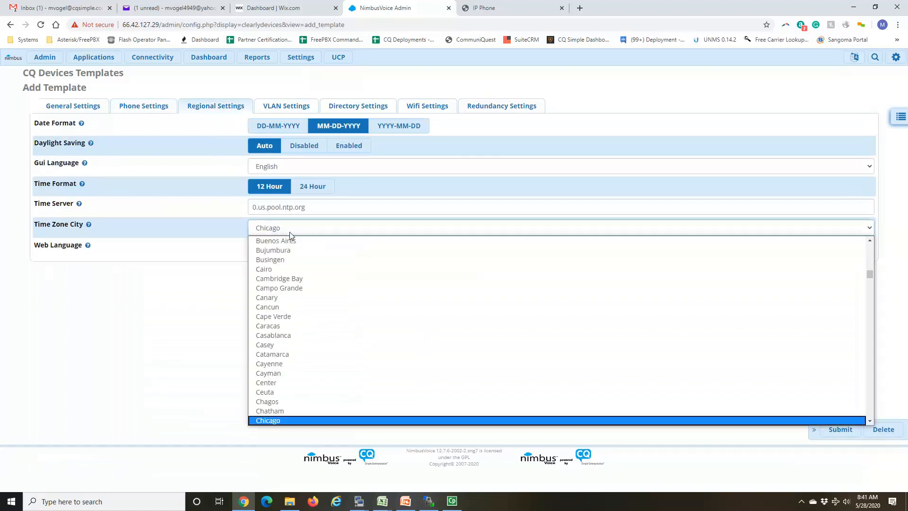
scroll(332, 306, down, 4)
scroll(305, 369, down, 2)
click(291, 393)
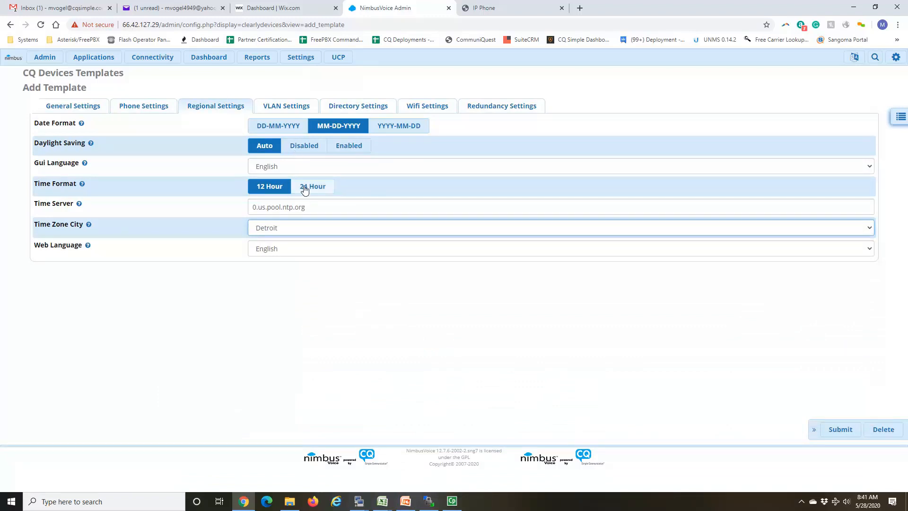
Step: Check the VLAN, Wifi and general settings of the global template and submit it
click(289, 108)
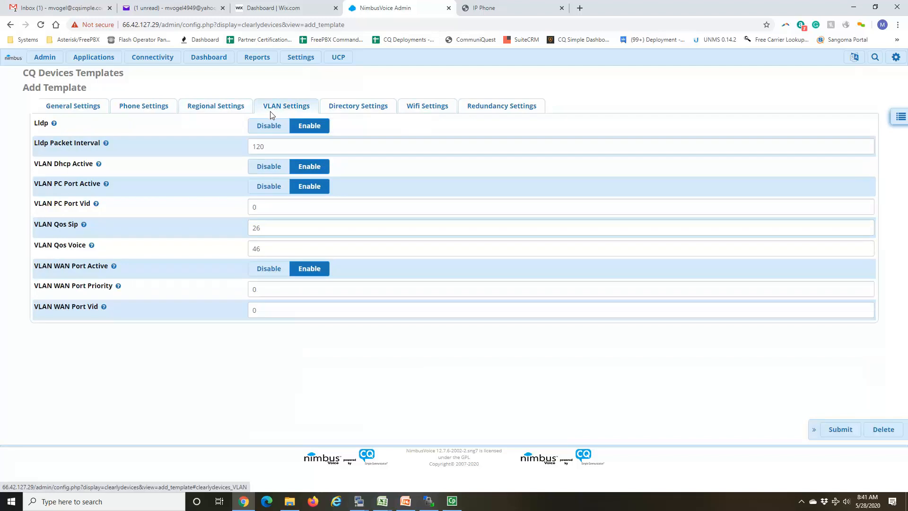
click(426, 109)
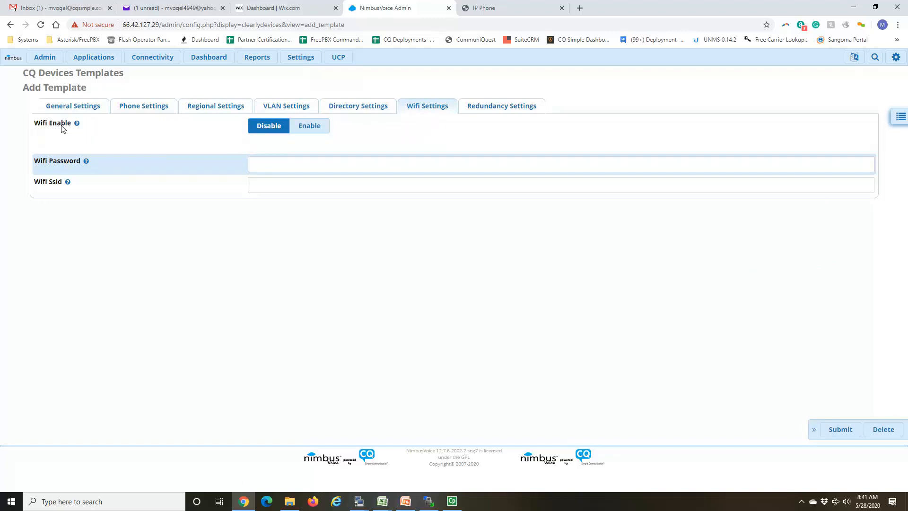
click(89, 107)
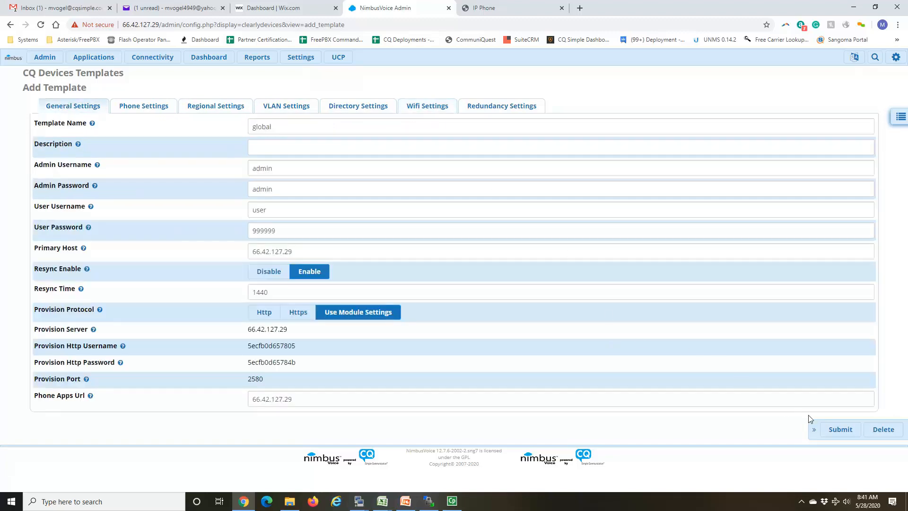
click(841, 429)
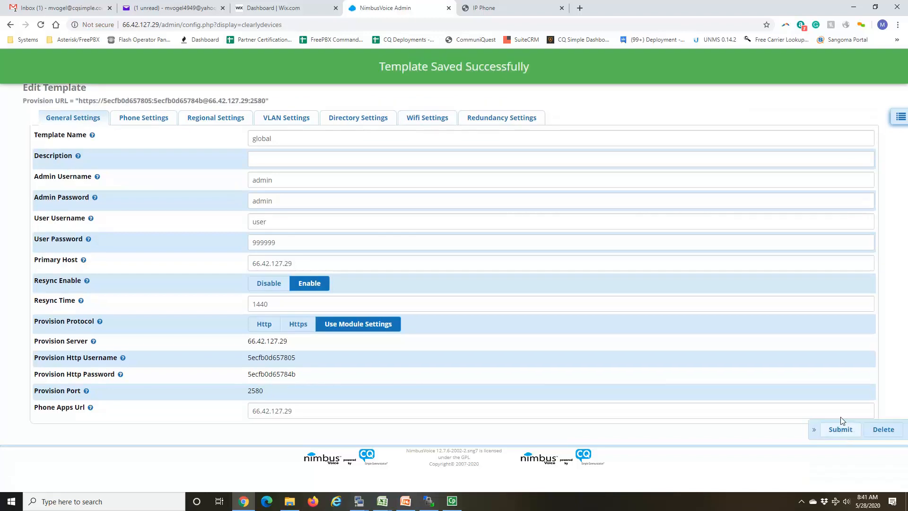
Step: Add a CQ Devices model layout for model 250 with the description cqtest
click(900, 119)
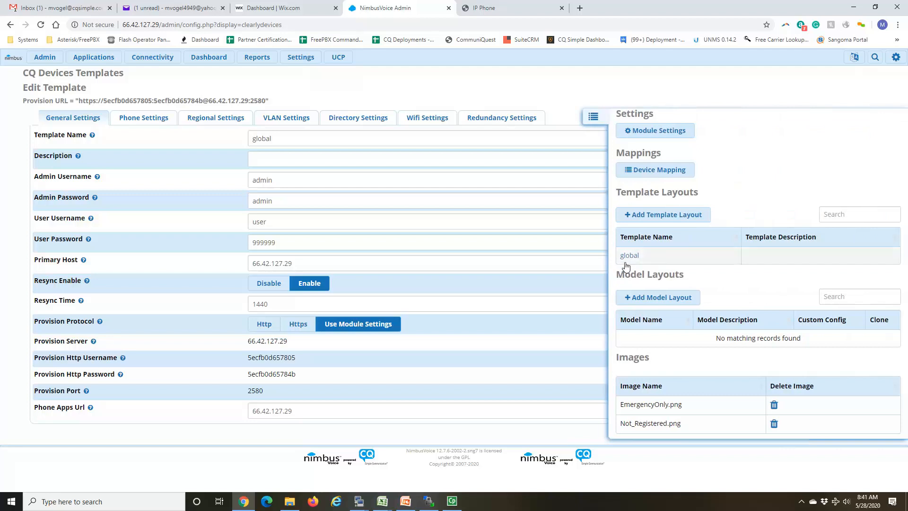
click(639, 304)
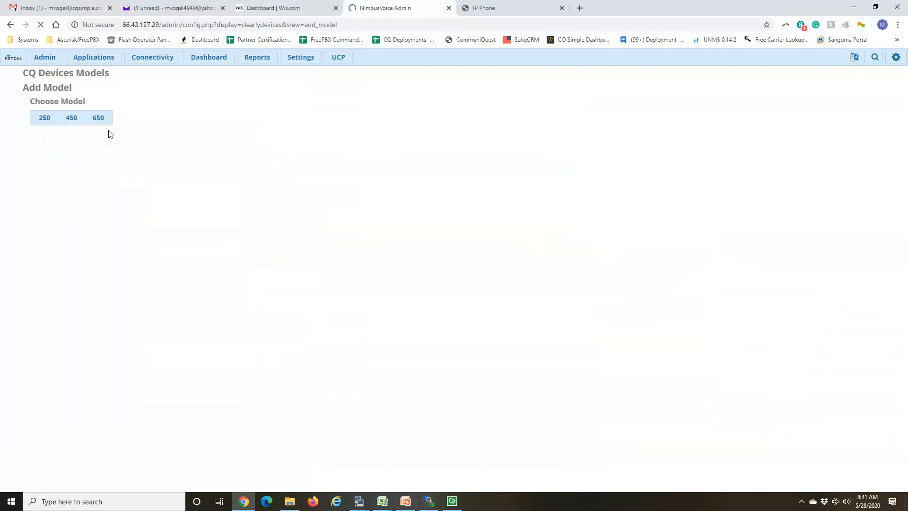
click(41, 121)
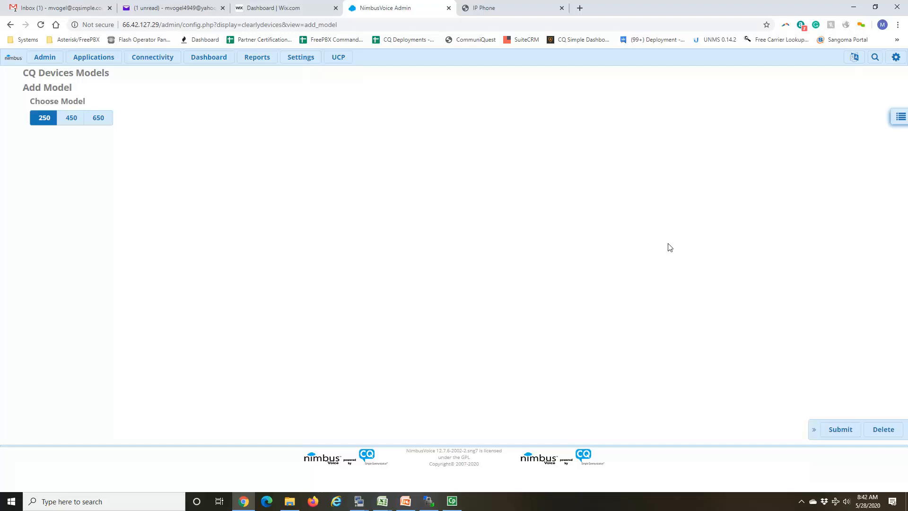
click(834, 429)
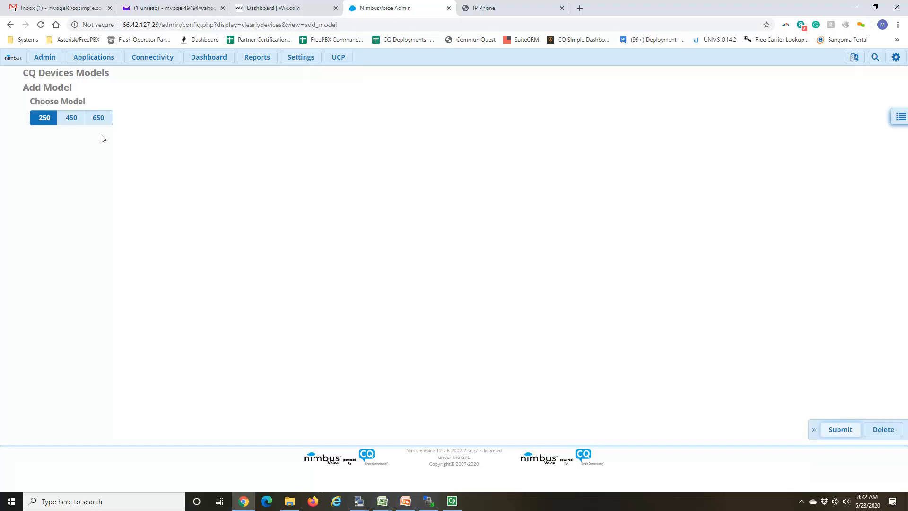
click(73, 121)
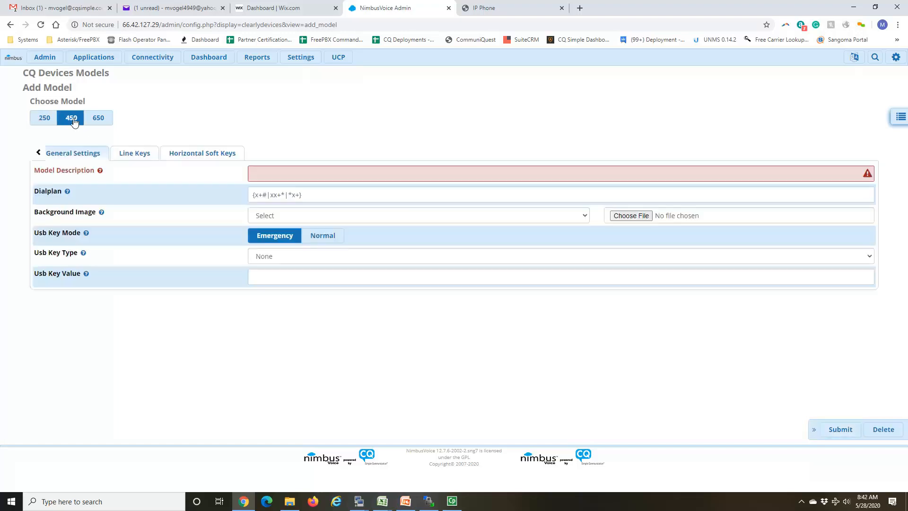
click(43, 121)
click(308, 167)
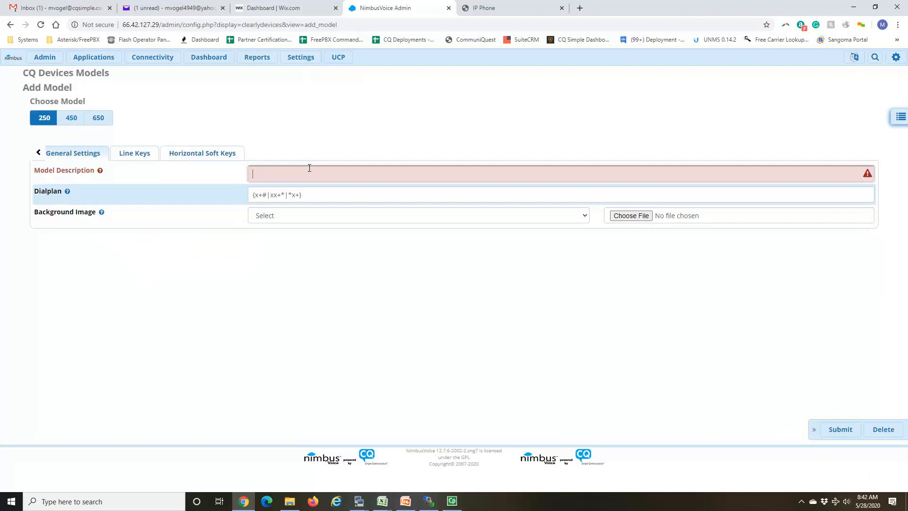
text(cqtest)
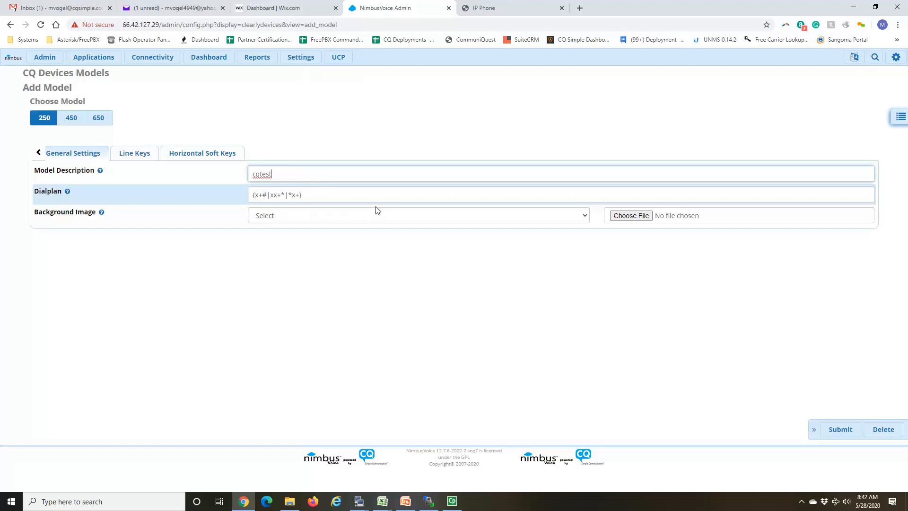
Step: Set Line Key 3 to Clearly Apps-Parking with the label Lots and Line Key 4 to Park
click(138, 156)
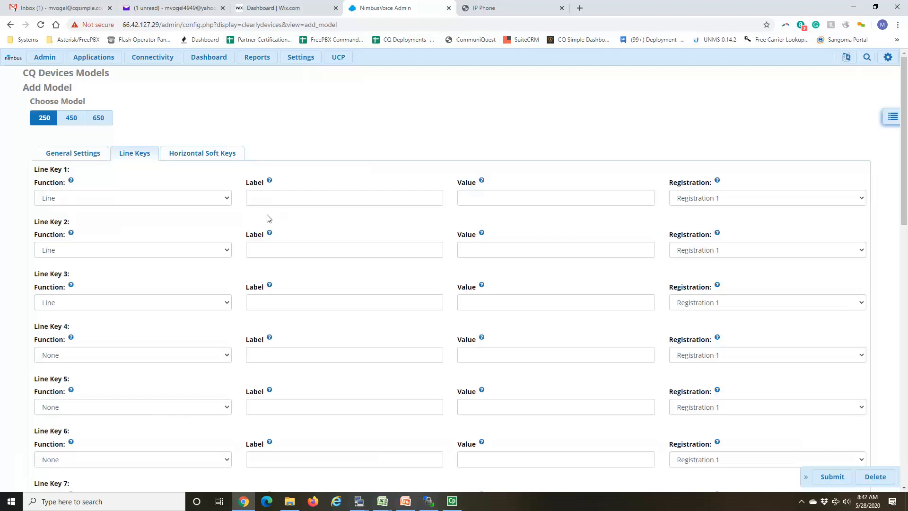
scroll(251, 219, down, 1)
click(224, 257)
scroll(204, 289, up, 1)
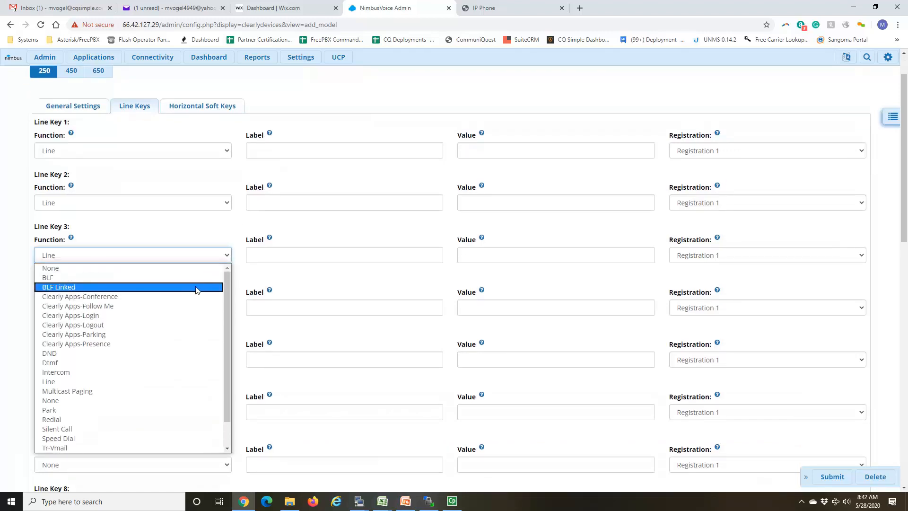
click(126, 334)
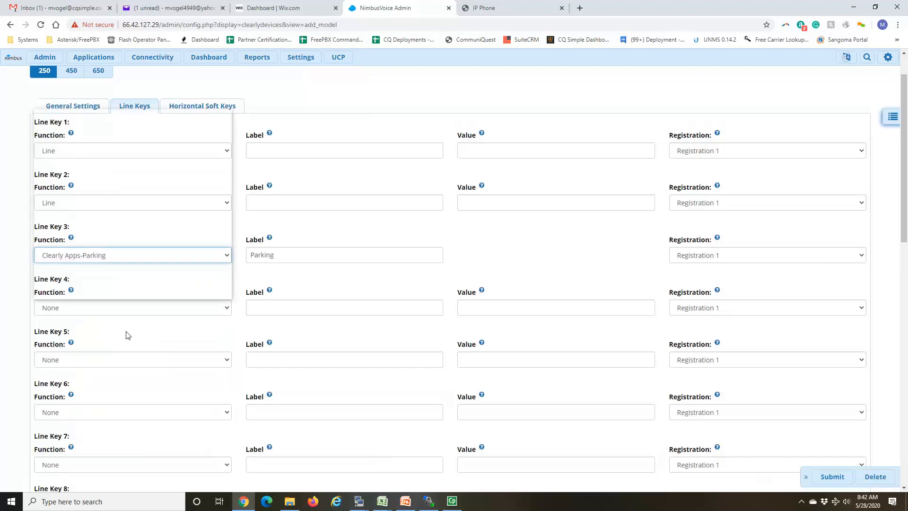
click(158, 314)
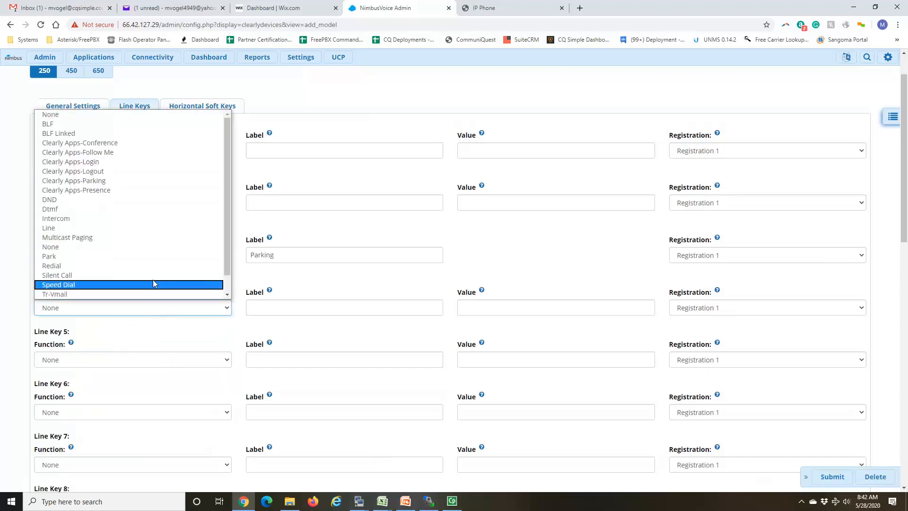
click(148, 257)
double_click(282, 260)
text(Lots)
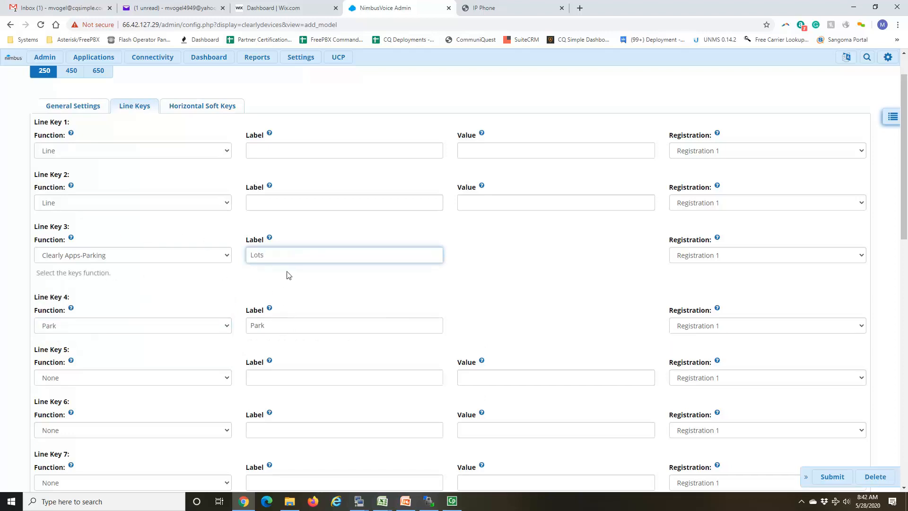
Step: Set Line Key 5 to BLF with the label Lot 71 and the value 71
click(220, 377)
key(l)
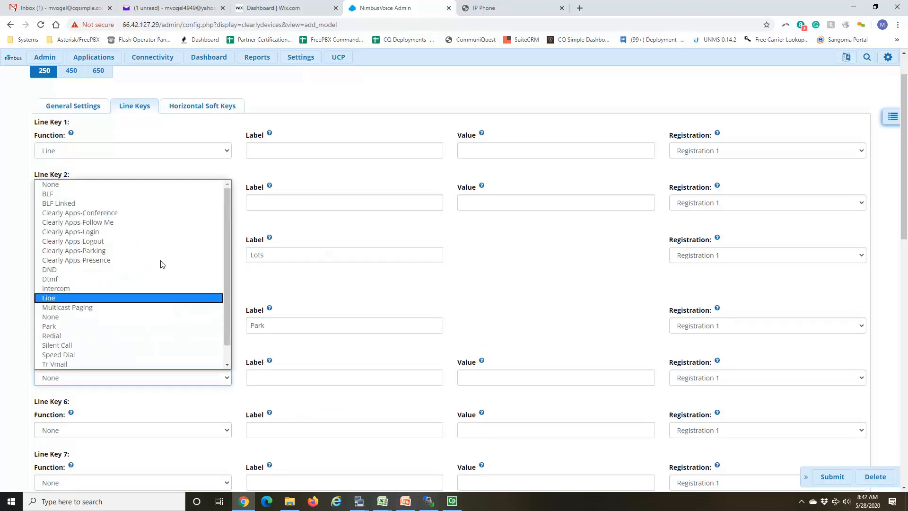
click(138, 194)
click(275, 383)
text(Lot 71)
key(Tab)
text(71)
key(Tab)
Step: Set Line Key 6 to BLF with the label Lot 72 and the value 72
click(184, 430)
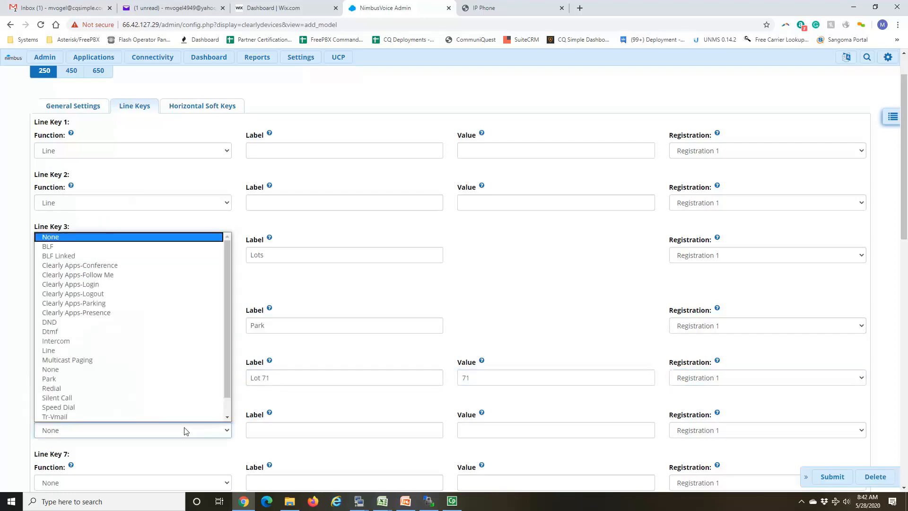
click(137, 246)
click(277, 412)
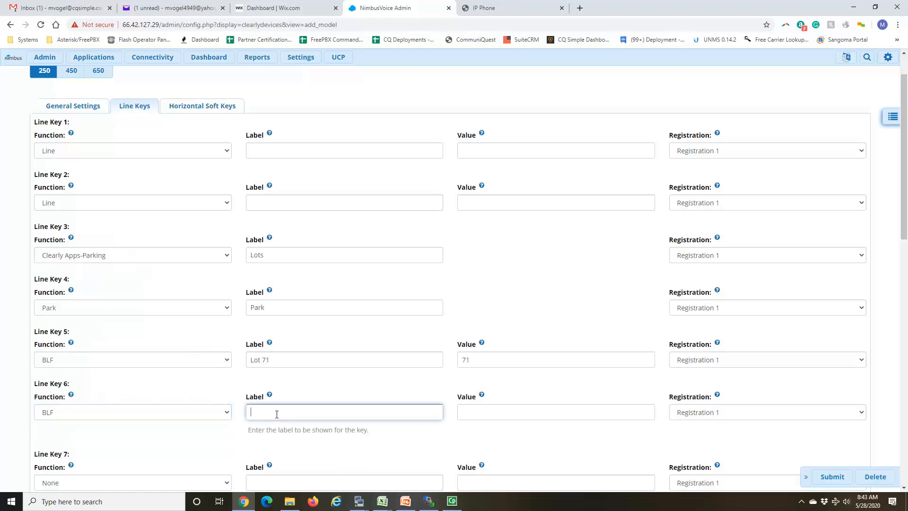
text(Lot 72)
key(Tab)
text(72)
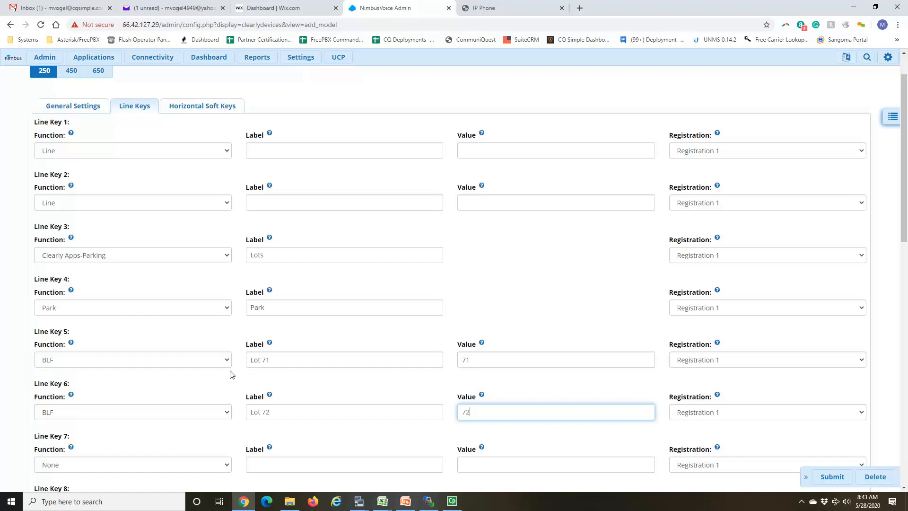
Step: Keep Line Key 5 as BLF, set its value to 201 and replace its label with the extension owner's first name
click(204, 359)
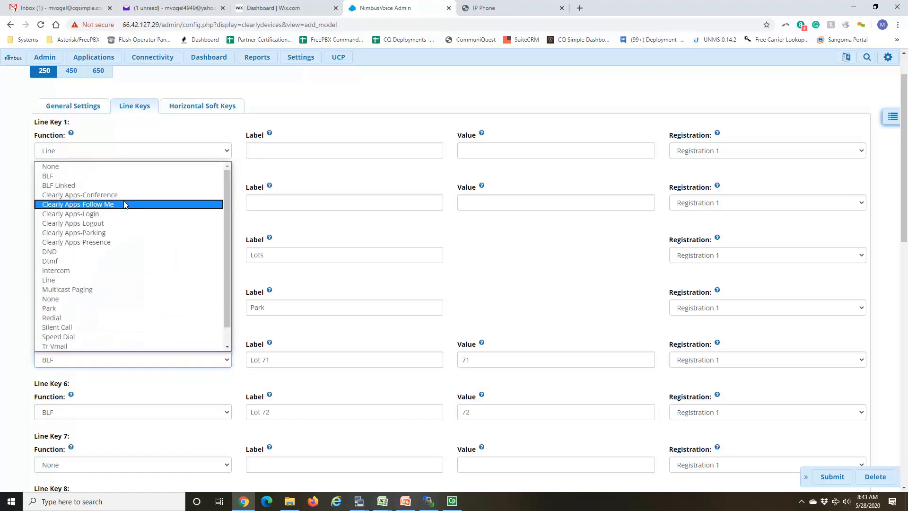
click(117, 176)
click(265, 359)
key(ctrl+a)
key(Tab)
text(201)
key(shift+Tab)
text(Sean)
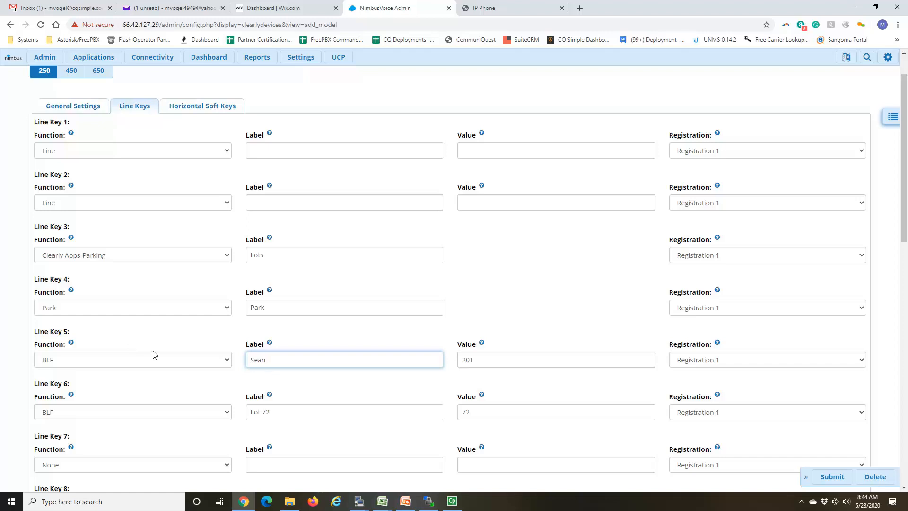
Step: Clear Line Key 5's label and value and change it to BLF Linked with extension 201 as the linked extension
double_click(482, 361)
key(BackSpace)
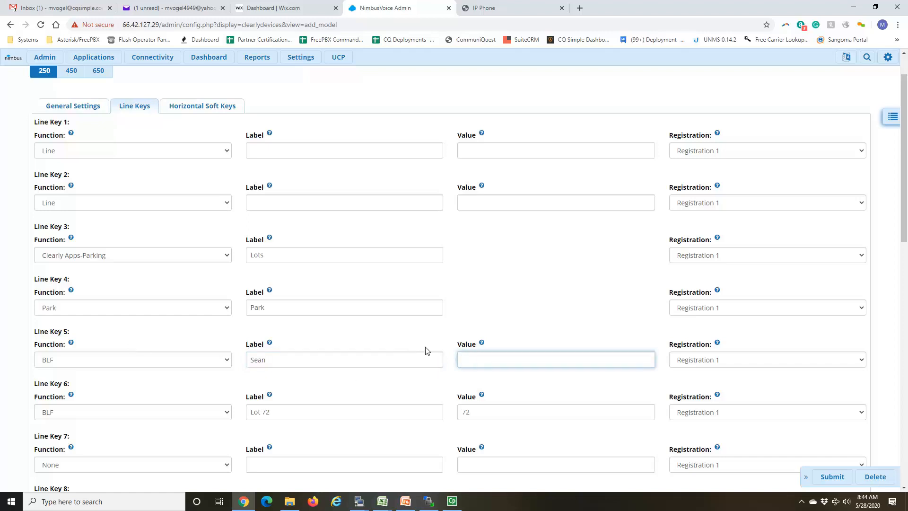
double_click(317, 359)
key(BackSpace)
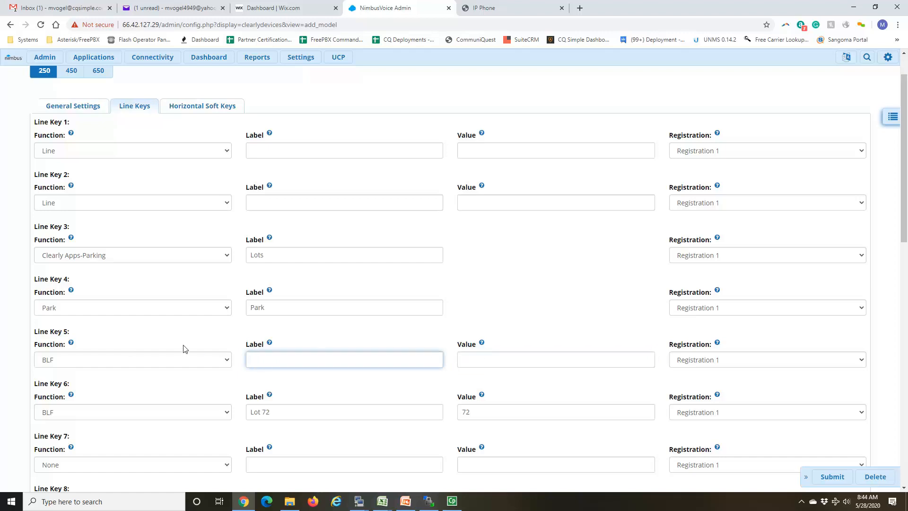
click(189, 364)
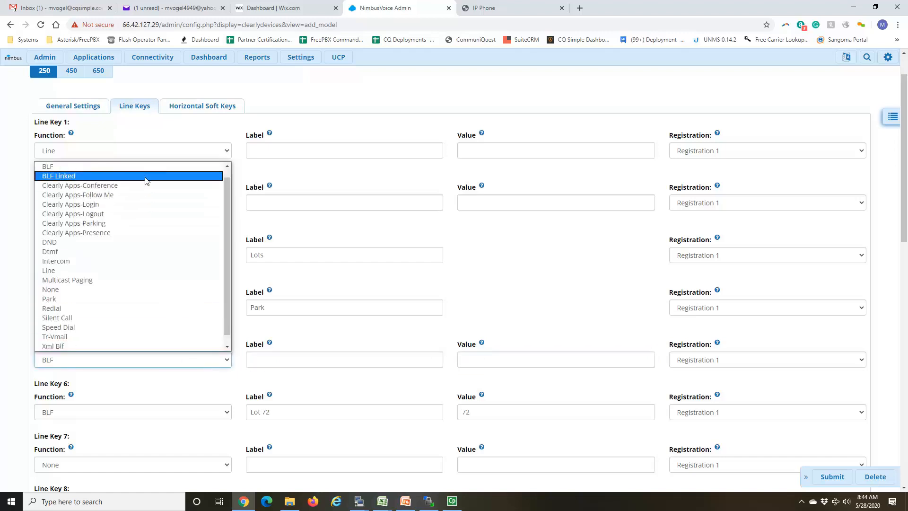
click(146, 176)
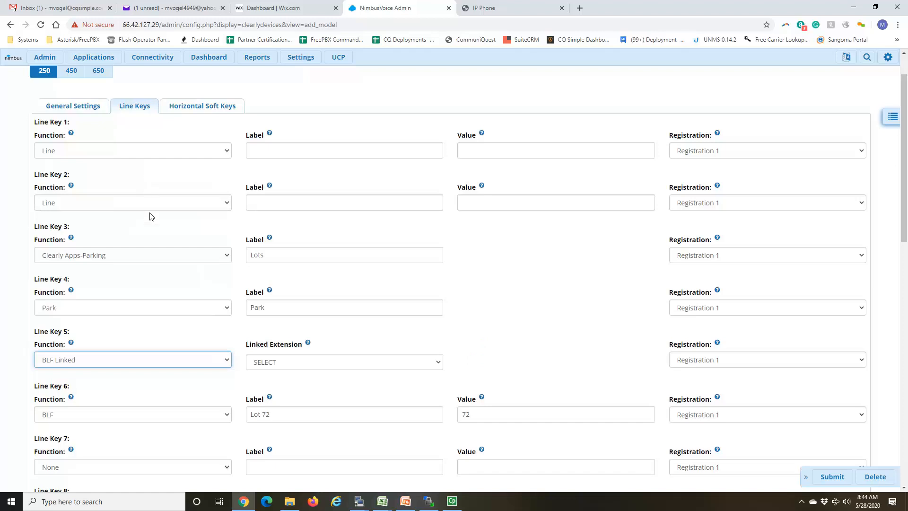
click(364, 368)
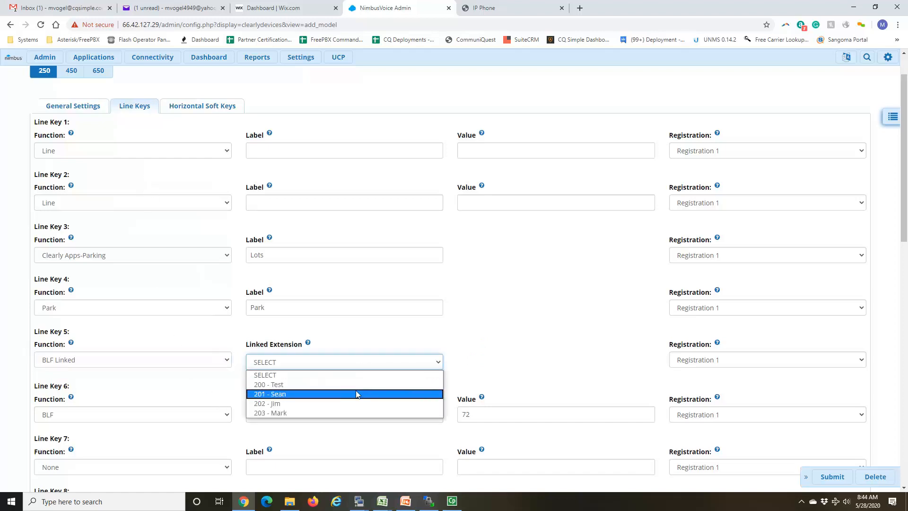
click(357, 394)
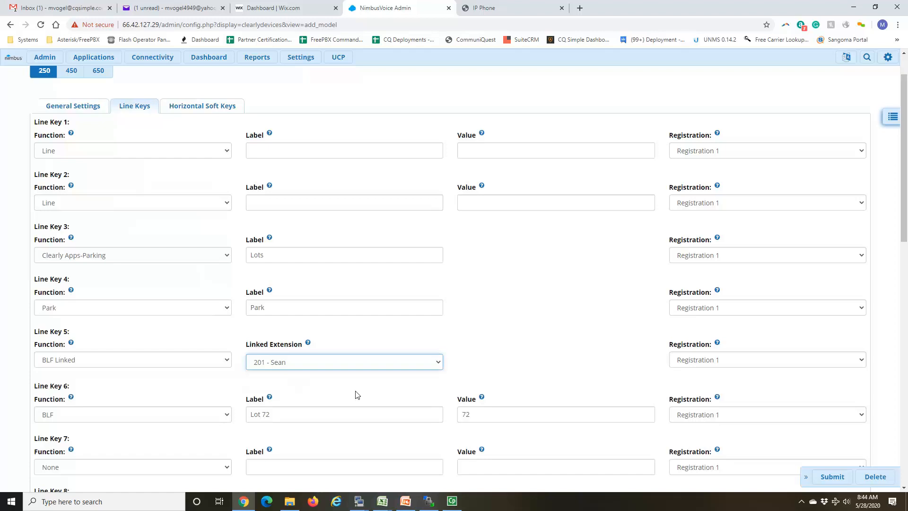
Step: Clear the label and value of Line Key 6, leaving its BLF function selected
click(211, 412)
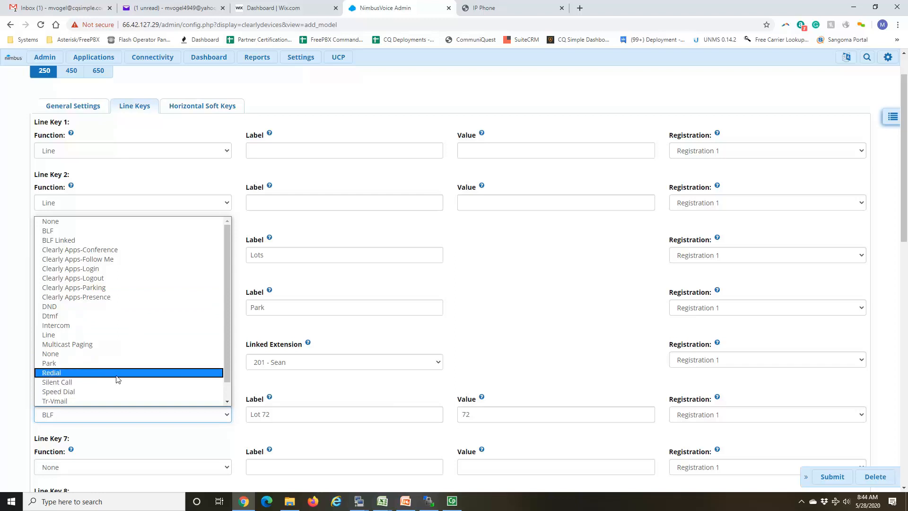
click(554, 298)
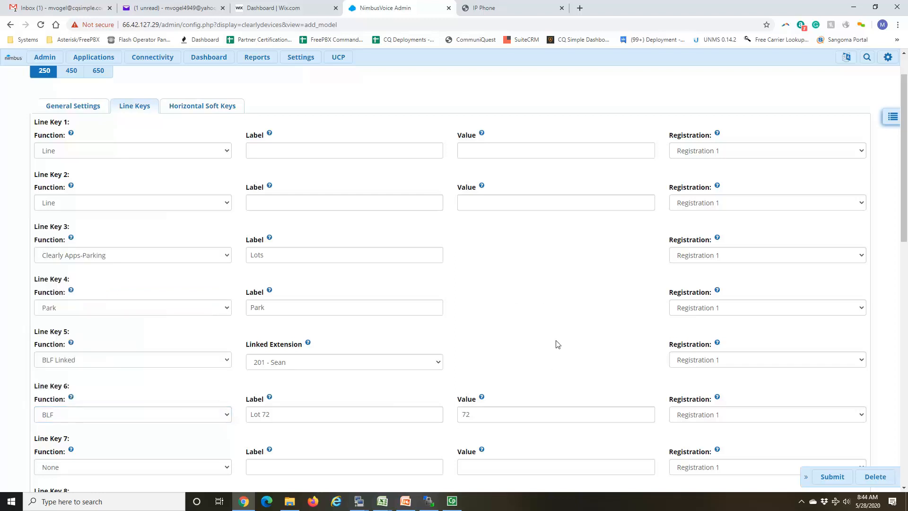
drag(509, 414, 423, 413)
key(BackSpace)
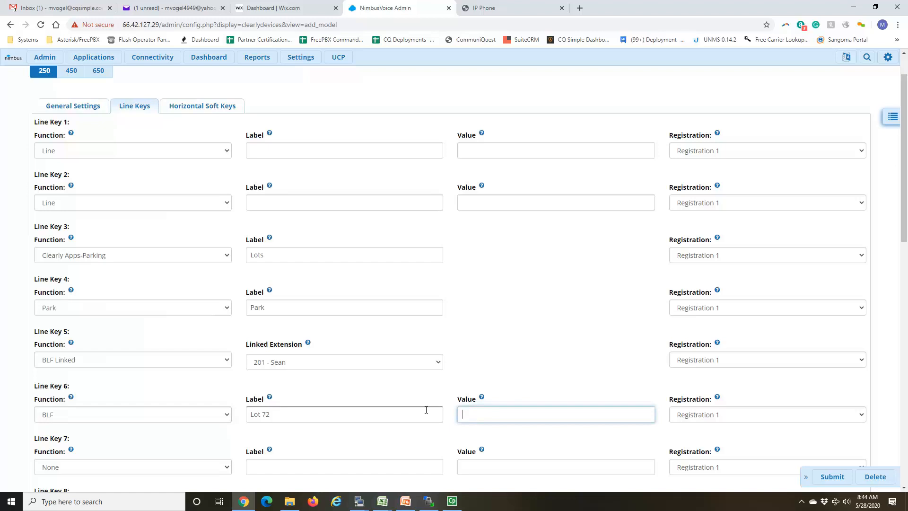
drag(293, 411, 128, 403)
key(BackSpace)
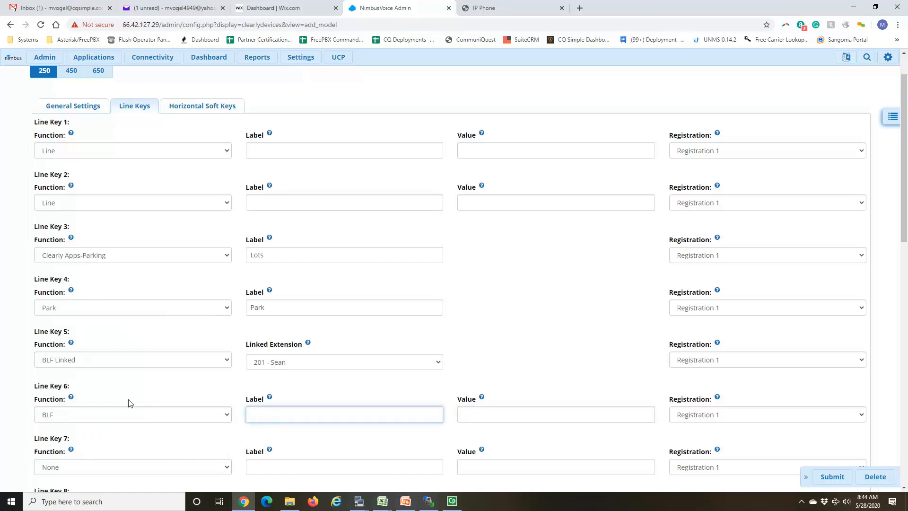
Step: Look over the configured line keys and submit the cqtest model layout
scroll(216, 357, down, 8)
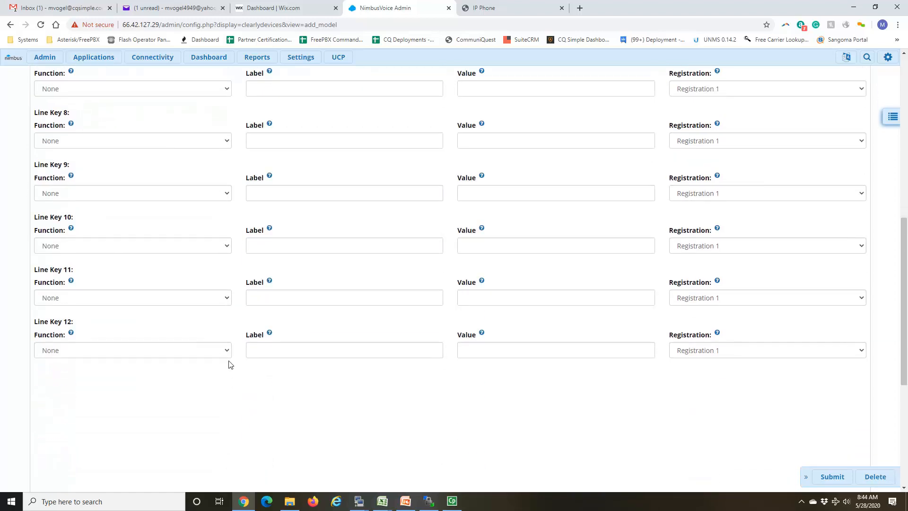
scroll(228, 364, up, 9)
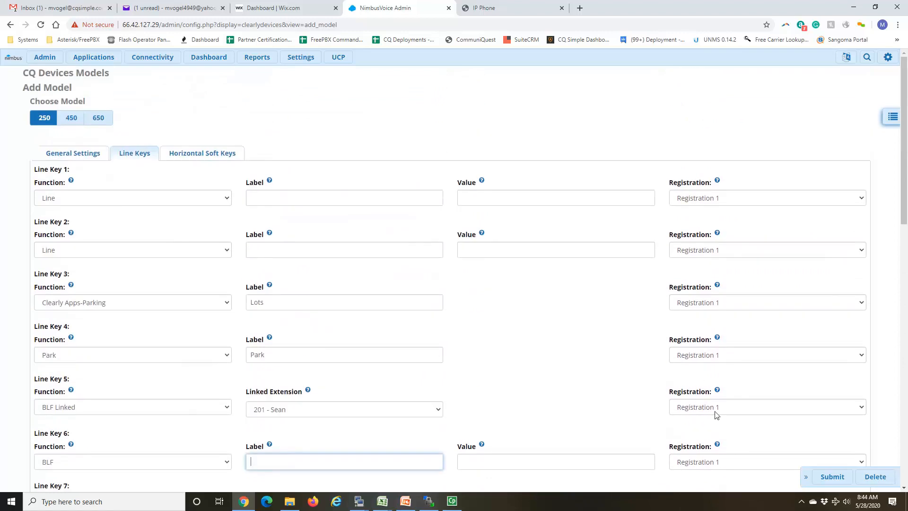
click(831, 476)
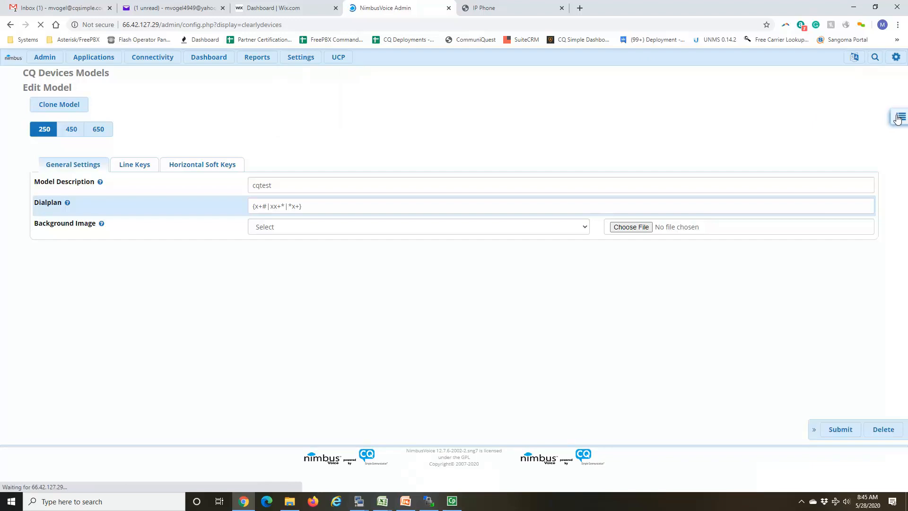
click(898, 117)
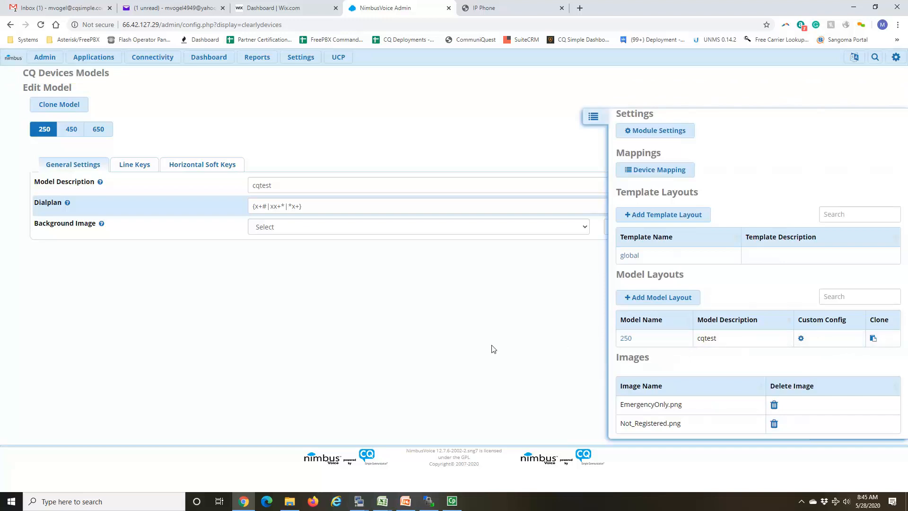
click(594, 116)
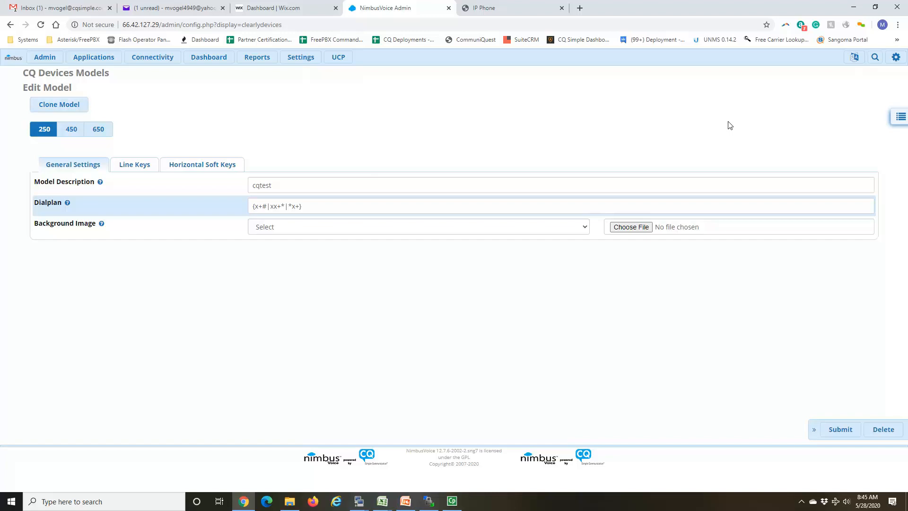
Step: Switch to the IP Phone web interface and copy the phone's MAC address from its status page
click(520, 9)
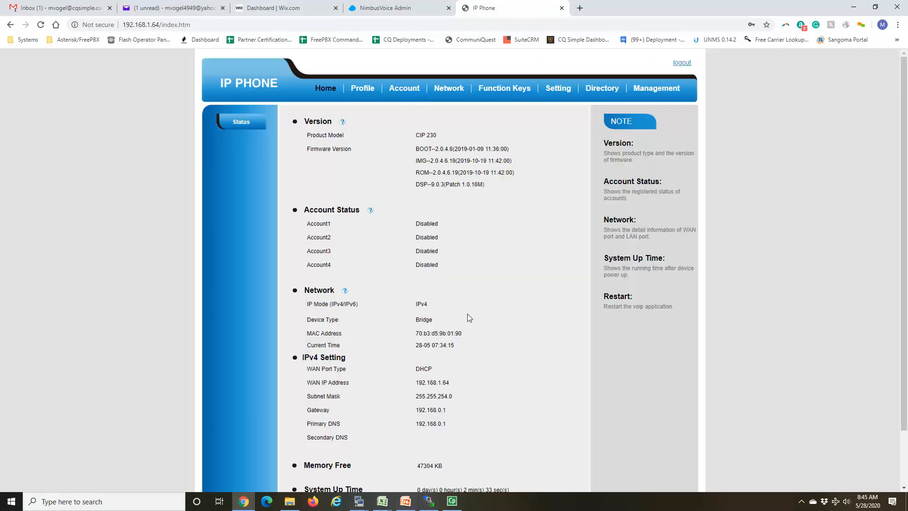
drag(462, 333, 415, 334)
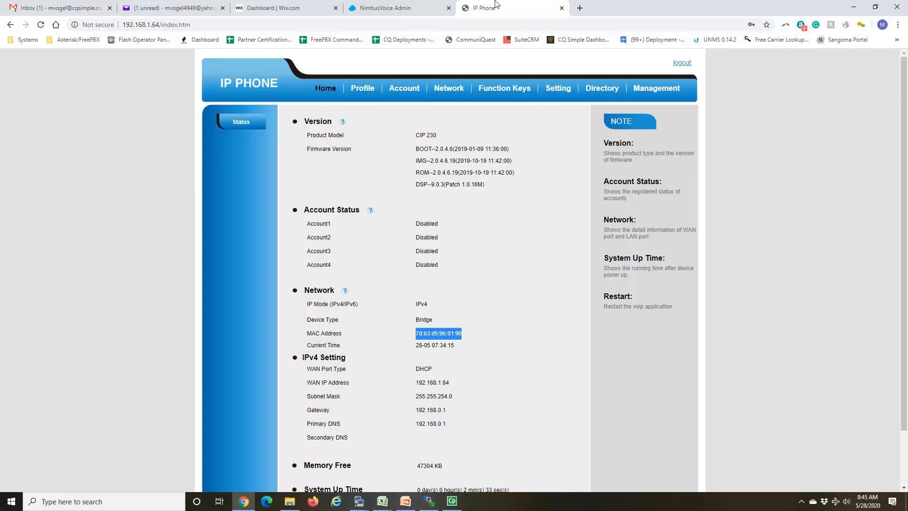
Step: Return to NimbusVoice Admin and add a device mapping for extension 200 - Test using the global template
click(399, 13)
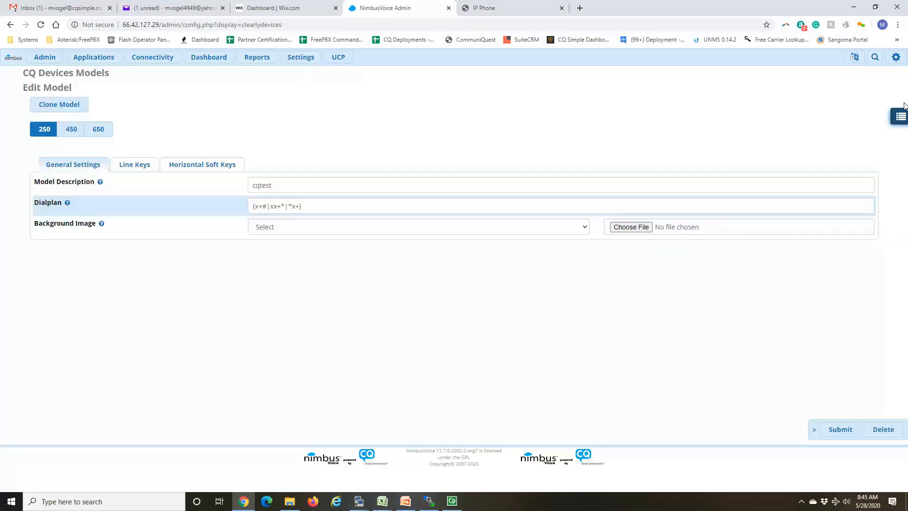
click(900, 118)
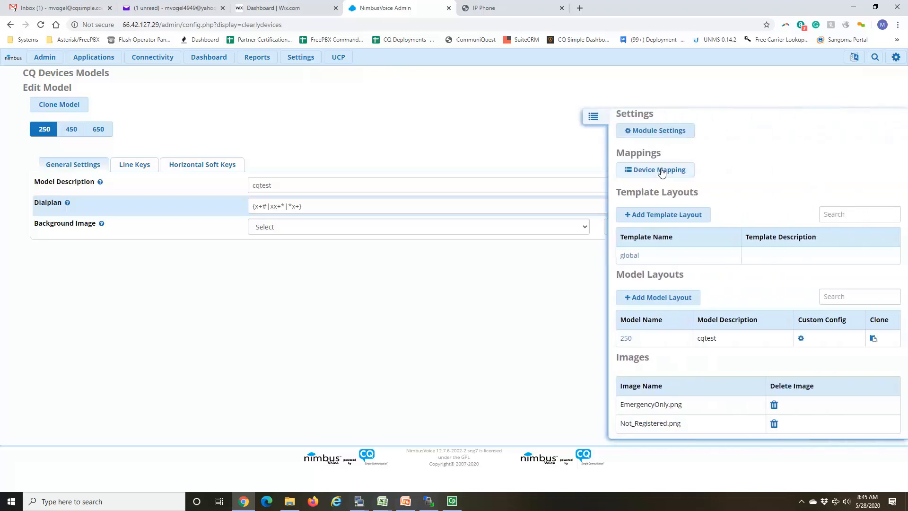
click(657, 171)
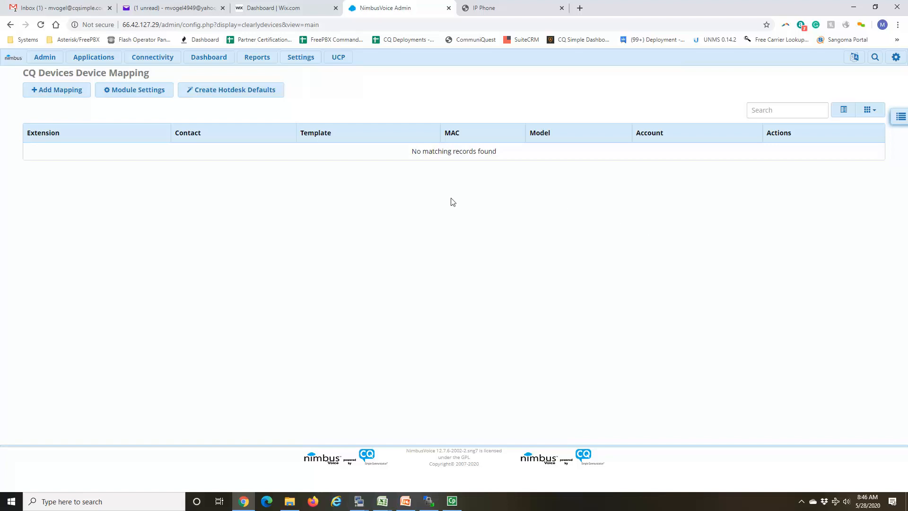
click(59, 96)
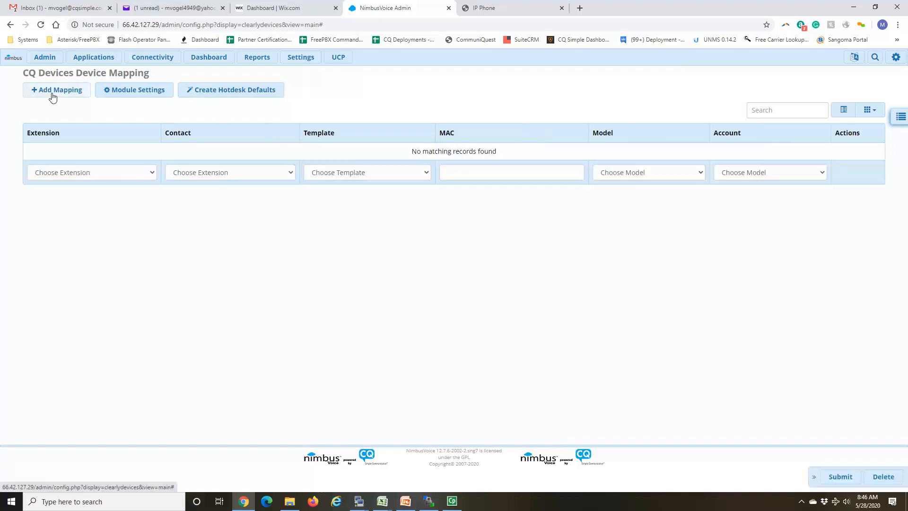
click(116, 173)
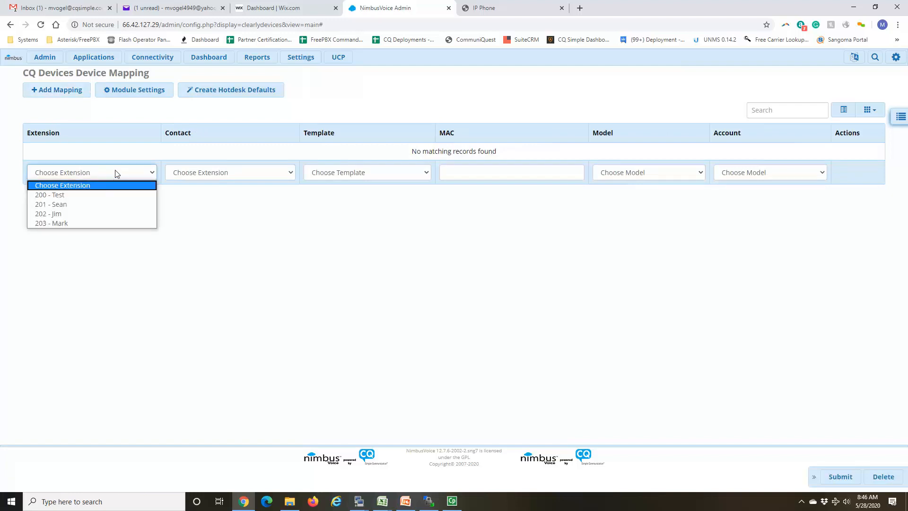
click(105, 195)
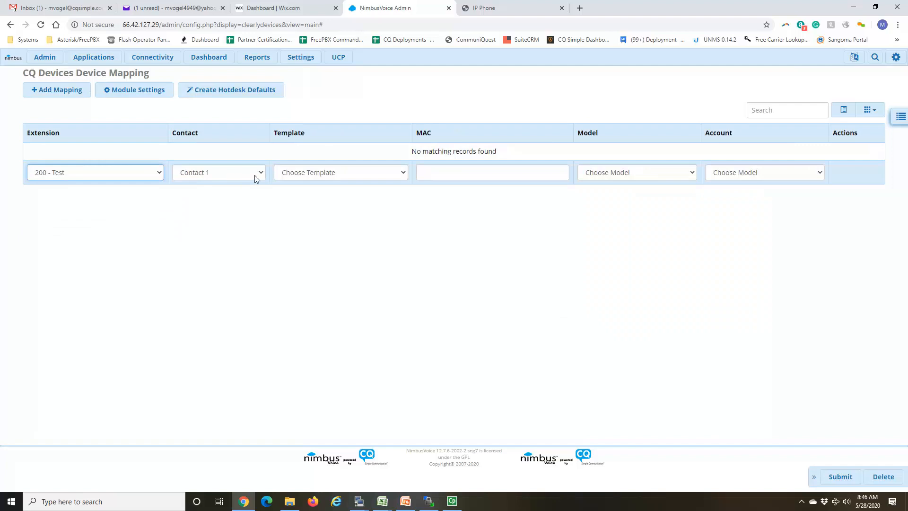
click(318, 174)
click(317, 194)
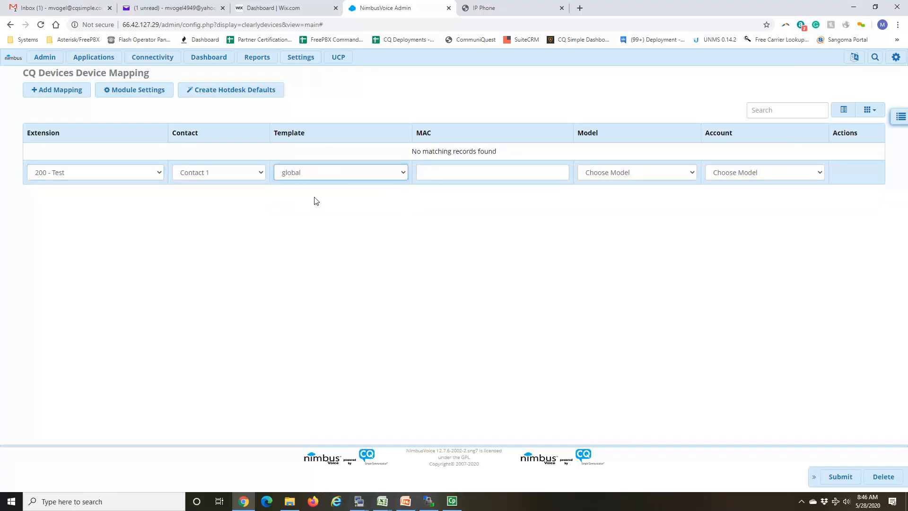
Step: Enter the copied MAC address 70:b3:d5:9b:01:90 in the new mapping, choose model 230 - cqtest and submit the mapping
click(455, 176)
click(459, 194)
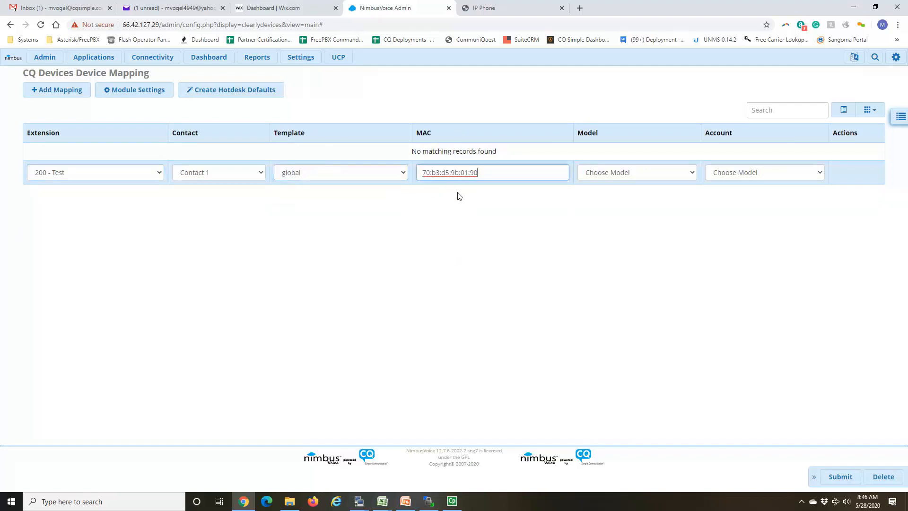
key(Home)
click(640, 176)
click(621, 194)
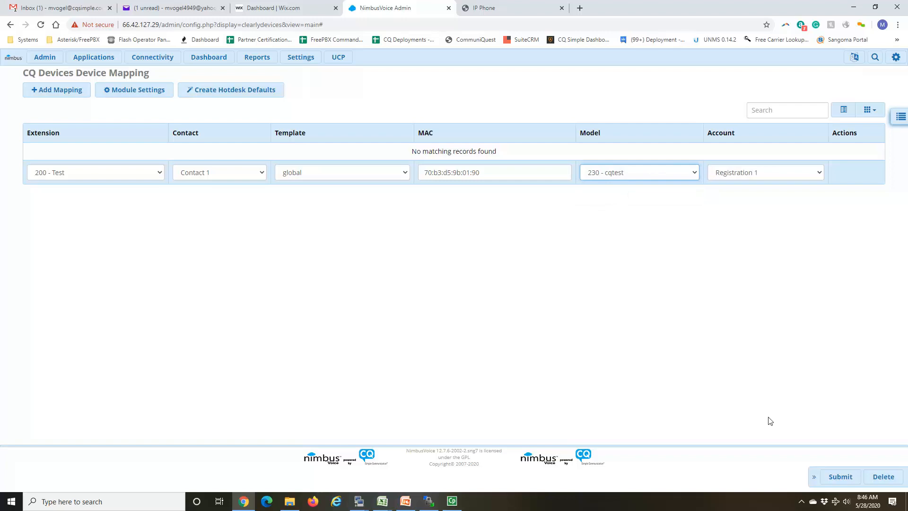
click(849, 479)
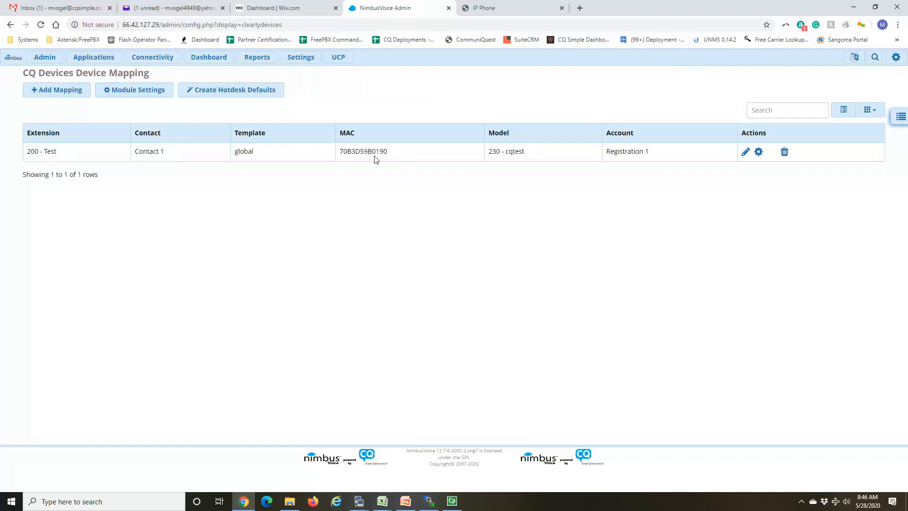
click(509, 8)
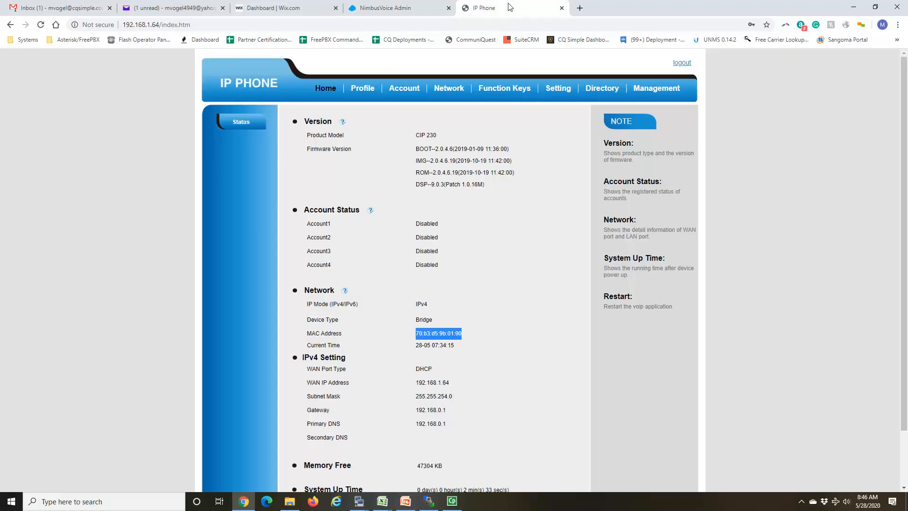
click(418, 11)
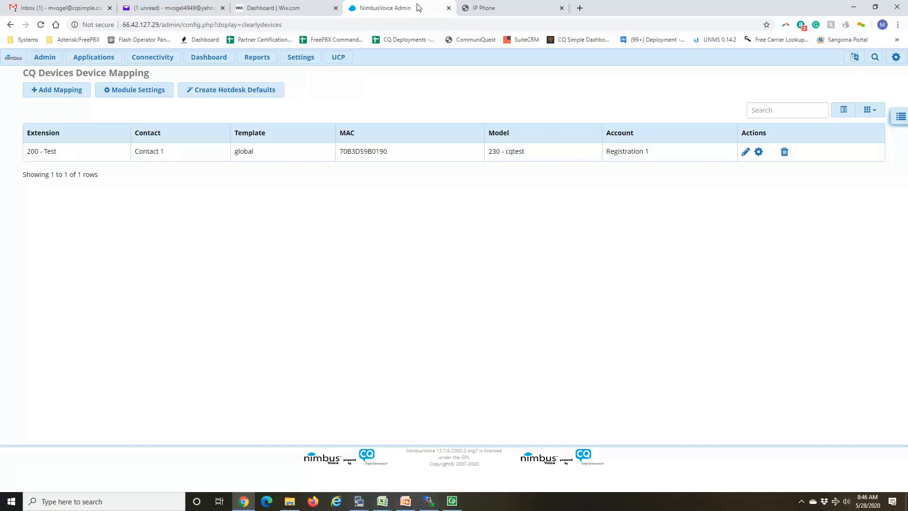
click(490, 11)
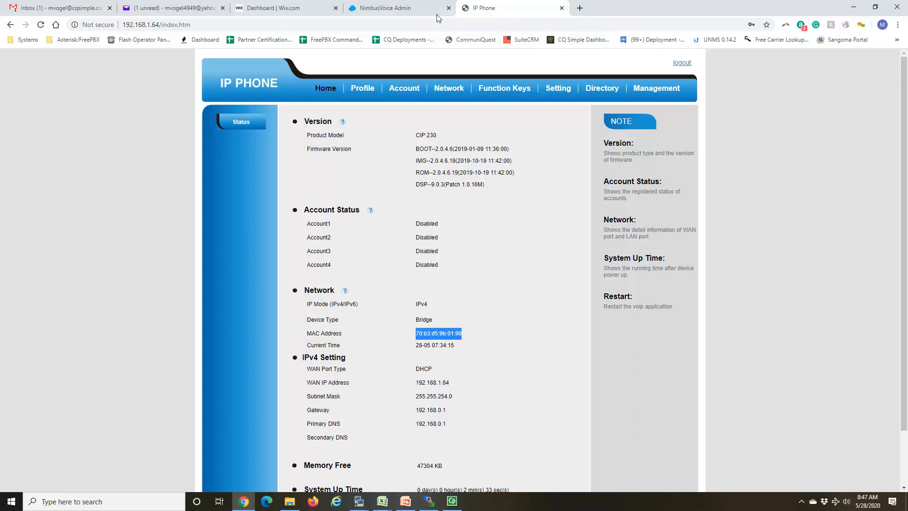
click(424, 9)
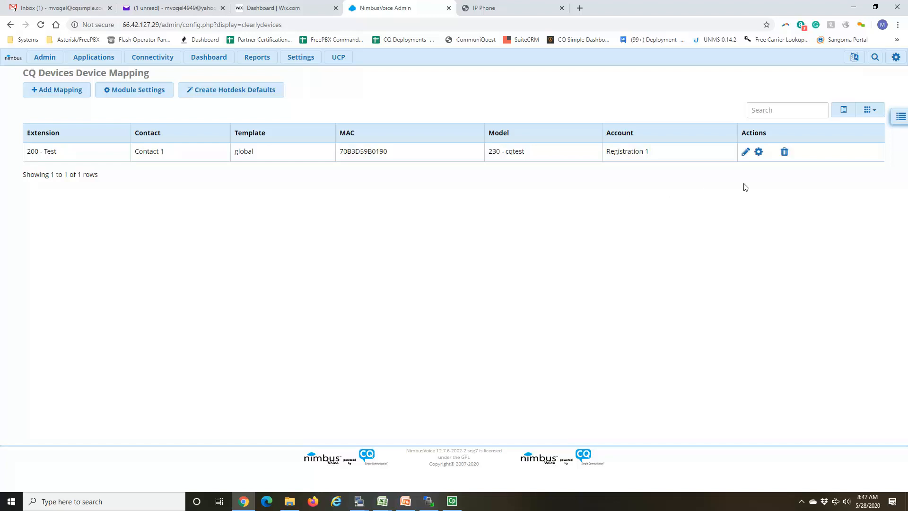
Step: Open the global template layout and copy its full provision URL without the surrounding quotation marks
click(901, 118)
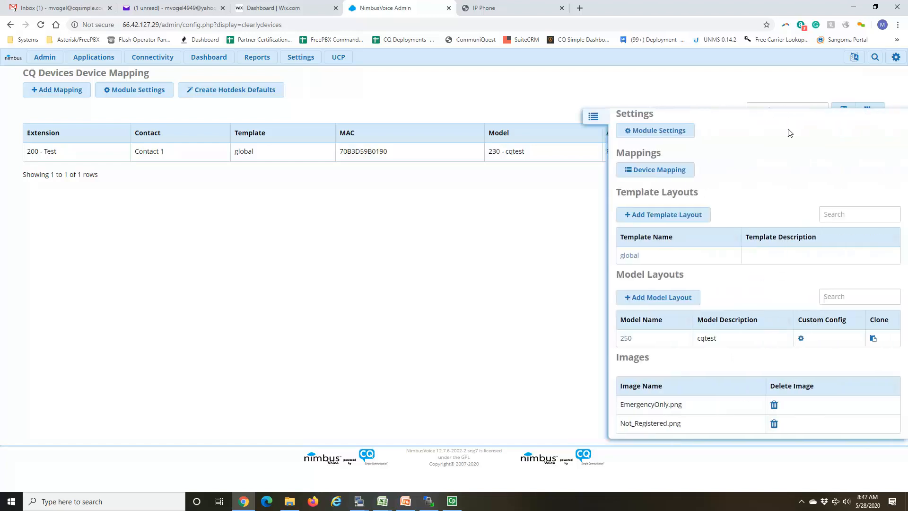
click(632, 256)
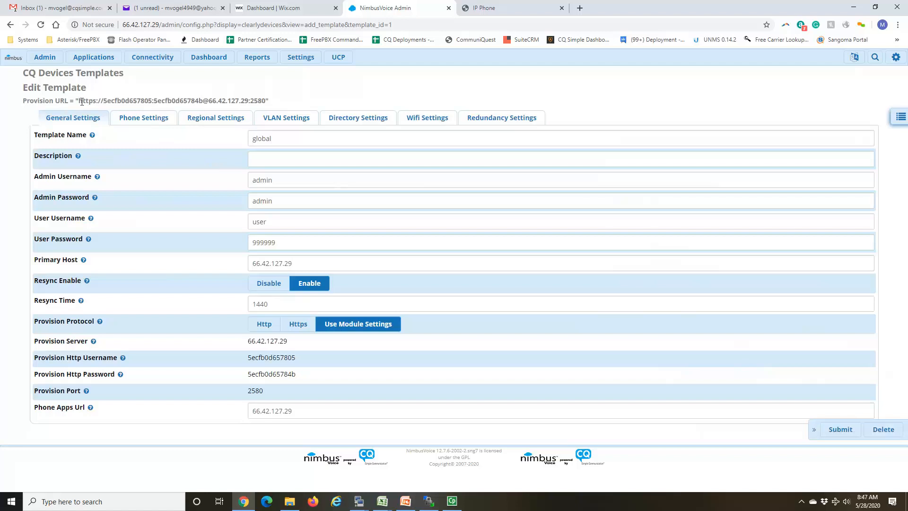
drag(81, 101, 266, 100)
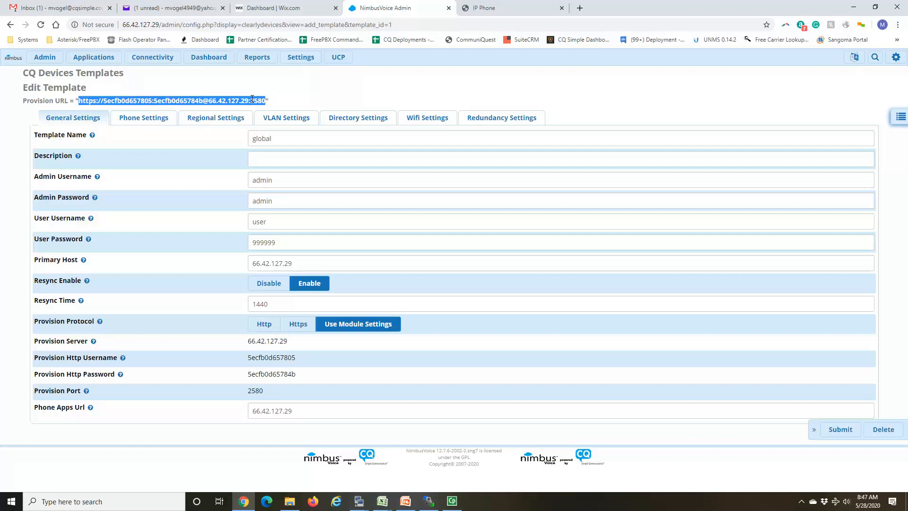
Step: Switch to the IP Phone web interface and sign in to its Management section with the admin username and password, without saving the credentials
click(496, 9)
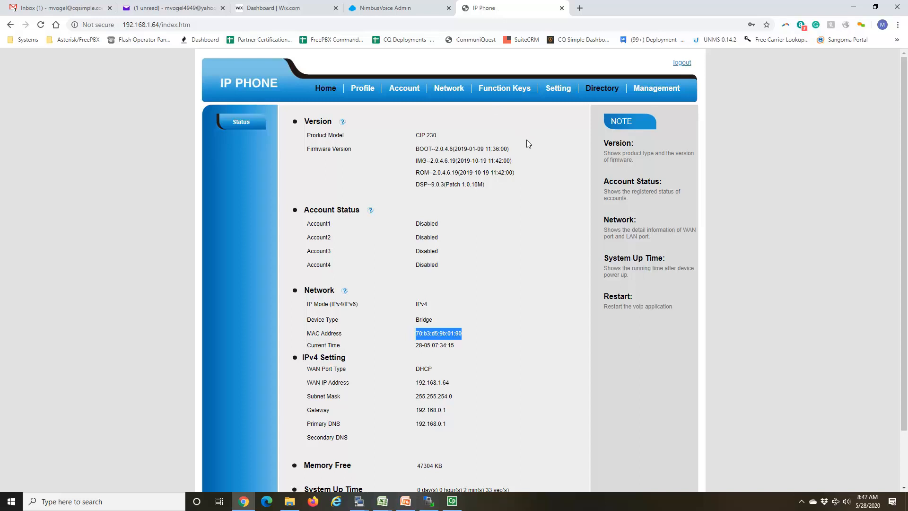
click(650, 93)
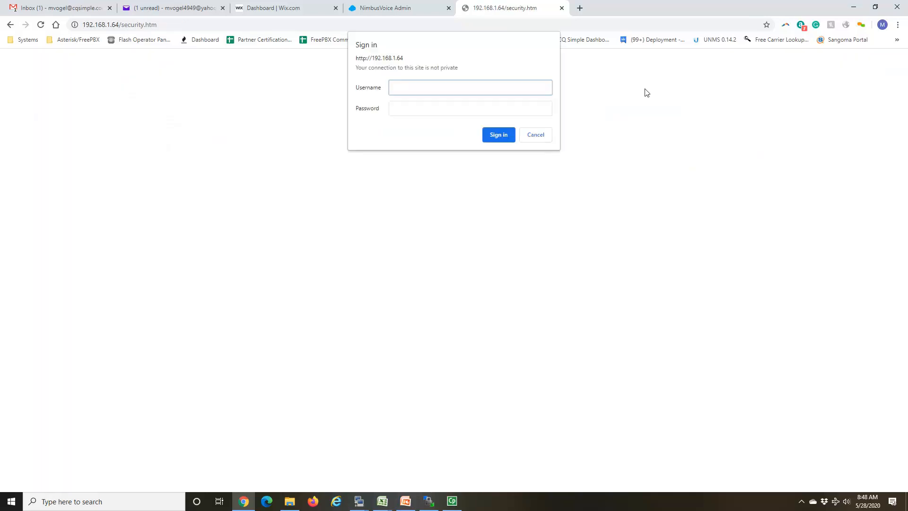
text(admin)
key(Tab)
text(admin)
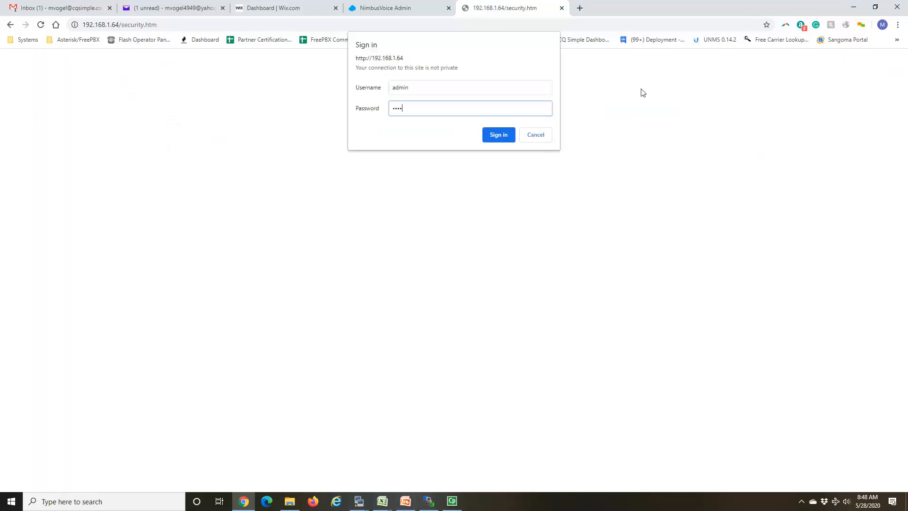
key(Return)
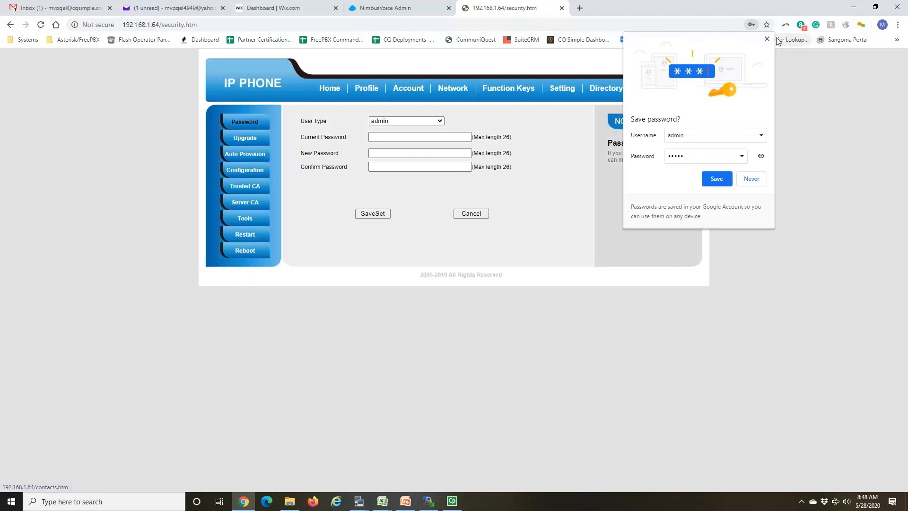
click(767, 39)
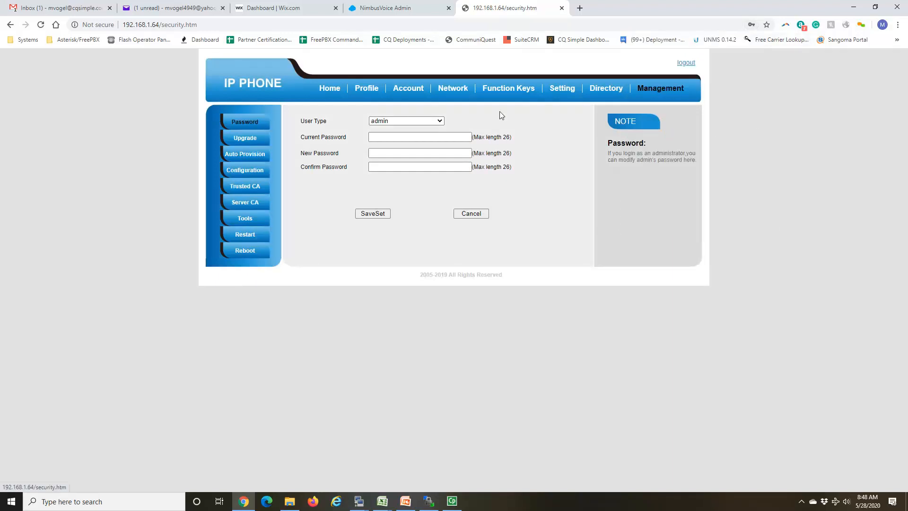
Step: Replace the Config Server Path in the phone's Auto Provision settings with the copied provision URL, including its credentials and port
click(254, 158)
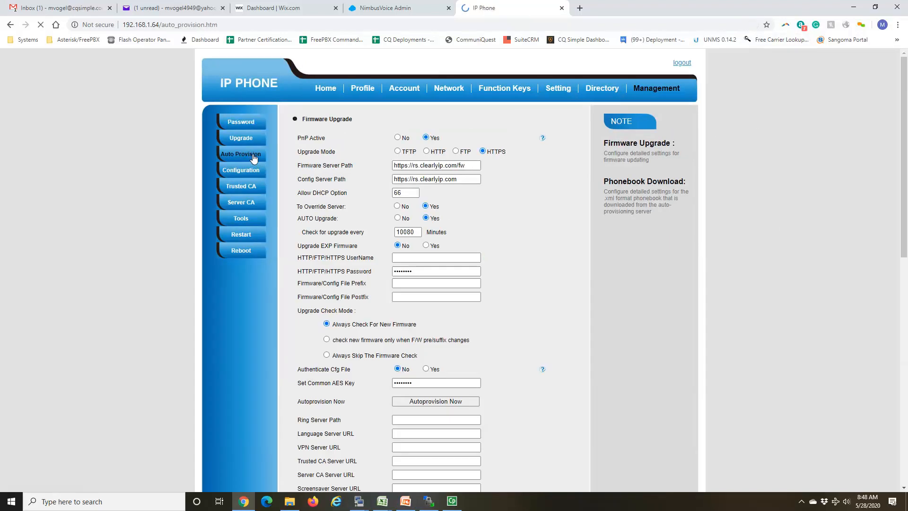
drag(298, 179, 350, 181)
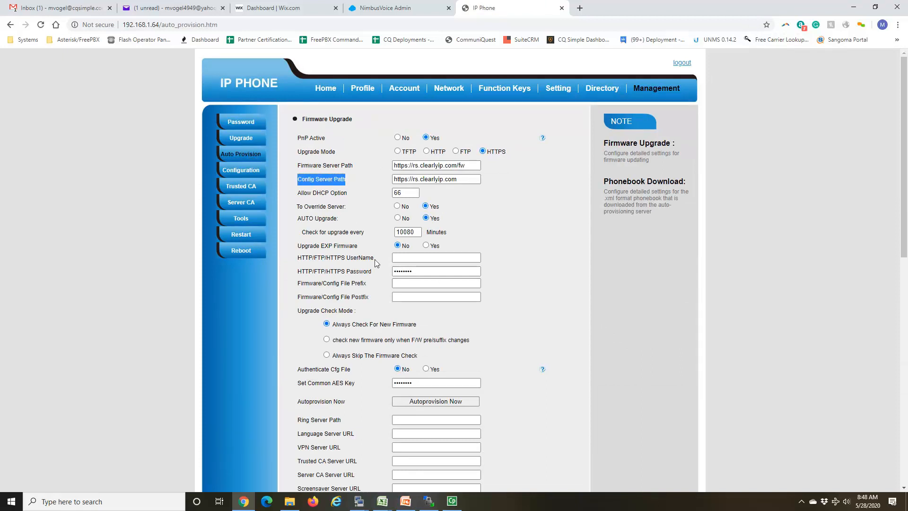
click(461, 181)
drag(461, 181, 386, 189)
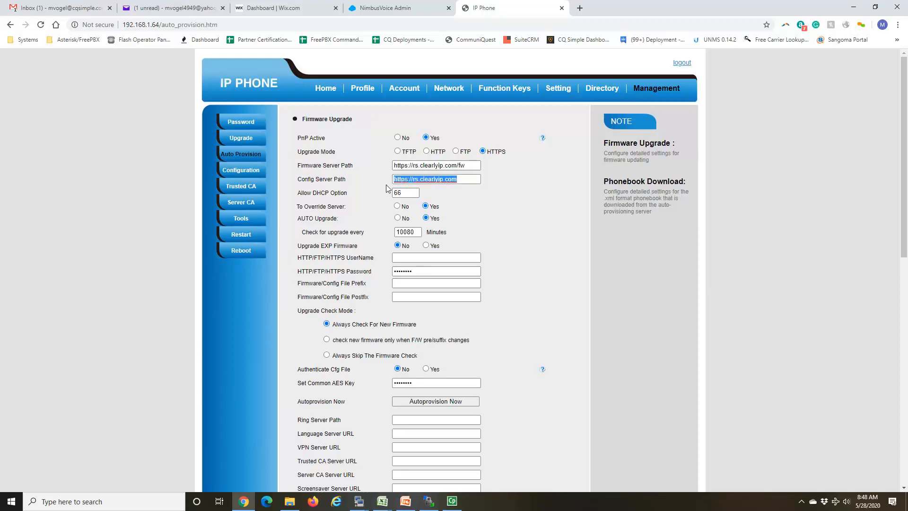
key(ctrl+v)
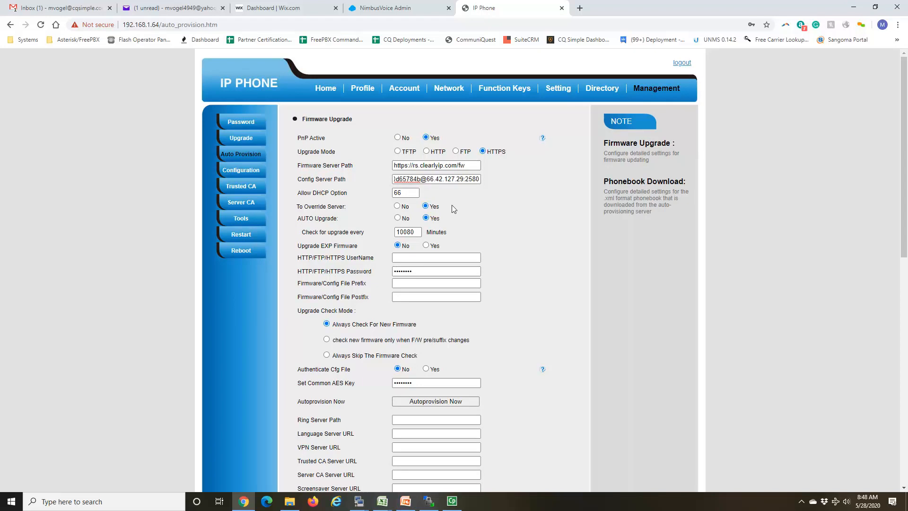
double_click(477, 180)
Step: Save the phone's Auto Provision settings without storing the password in the browser, and start autoprovisioning immediately
scroll(520, 258, down, 10)
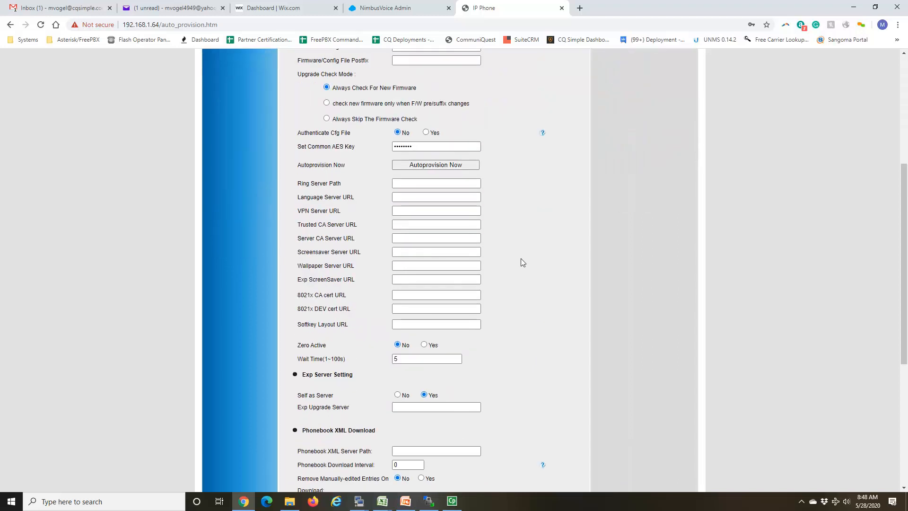
click(346, 445)
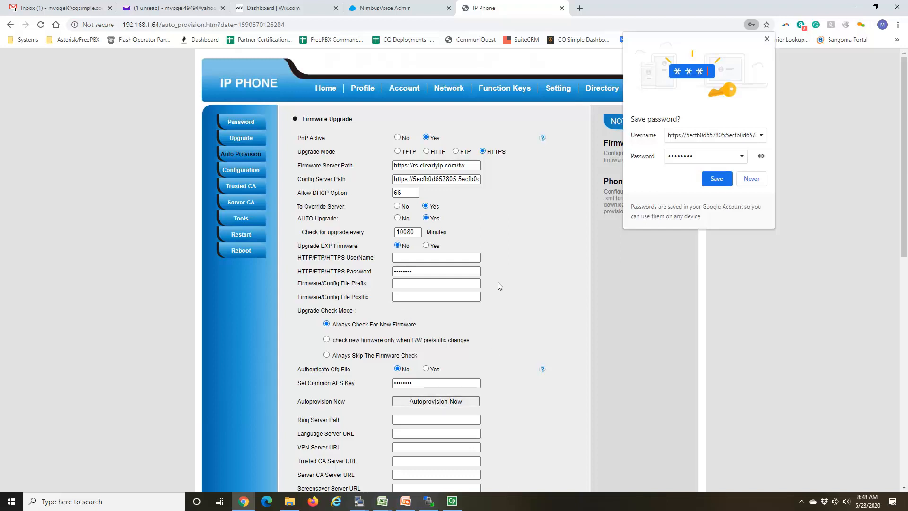
click(767, 39)
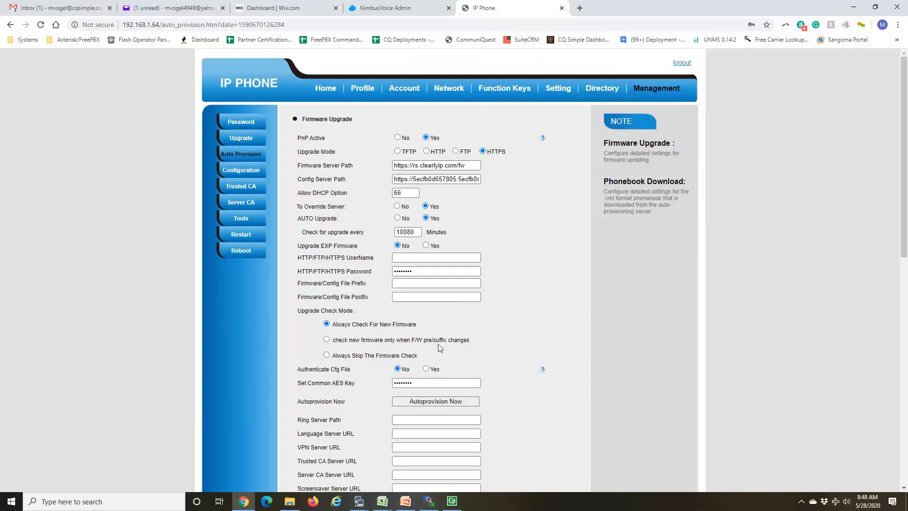
click(432, 401)
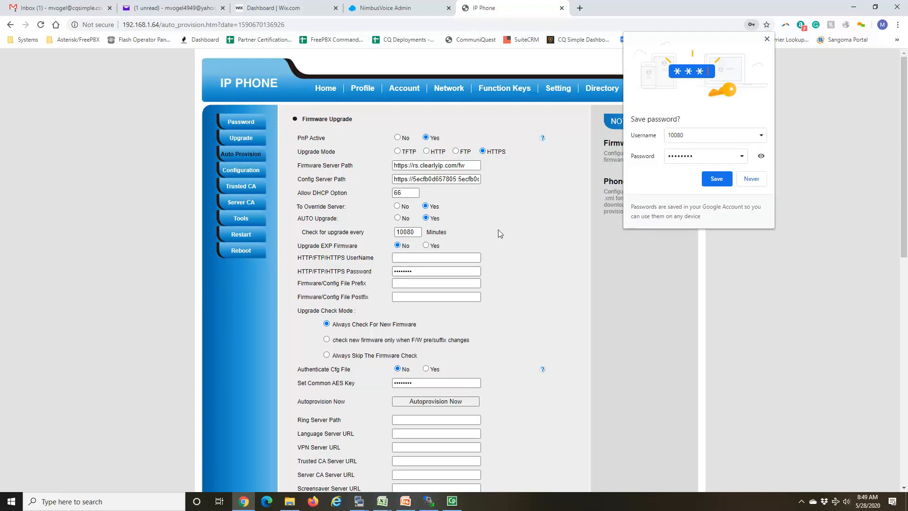
Step: Set To Override Server to No, save the phone's Auto Provision settings, and start autoprovisioning again
click(397, 206)
scroll(476, 255, down, 10)
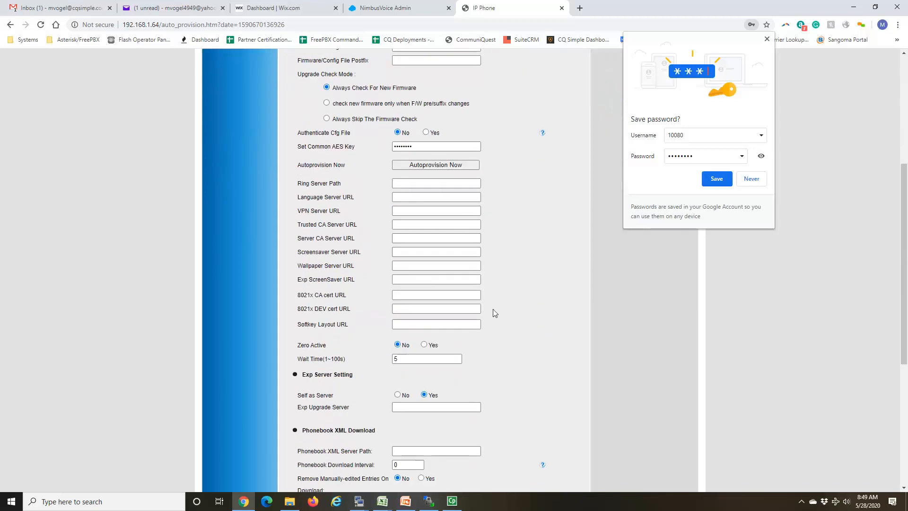
click(353, 448)
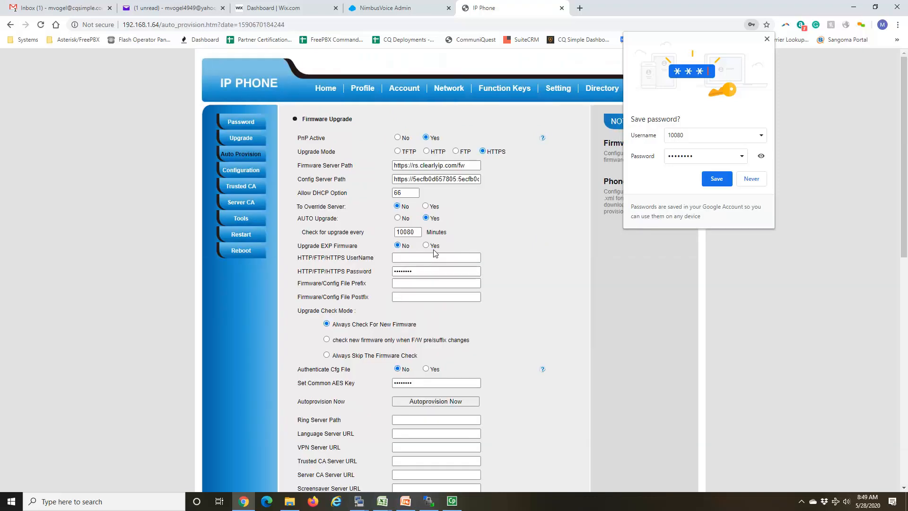
click(434, 405)
Step: Switch to NimbusVoice Admin and check the status and uptime of the CQ Devices Daemon on the dashboard
click(404, 11)
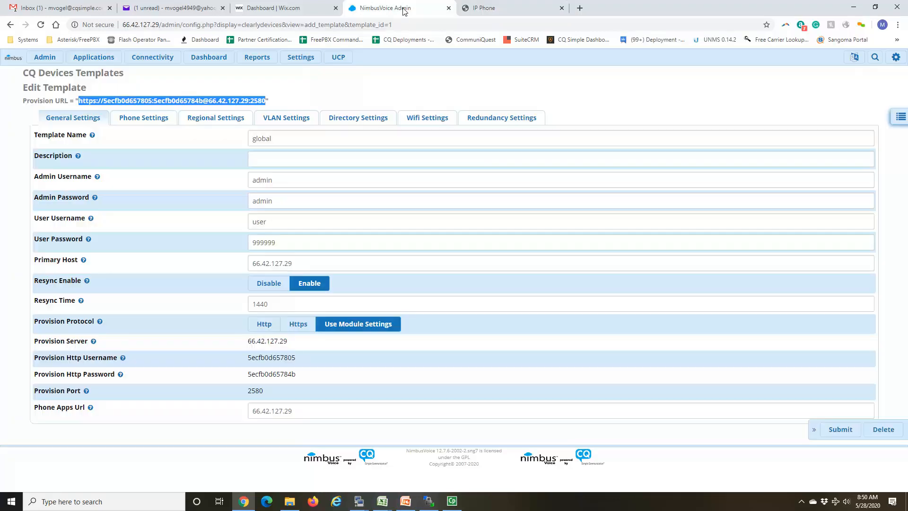
click(204, 60)
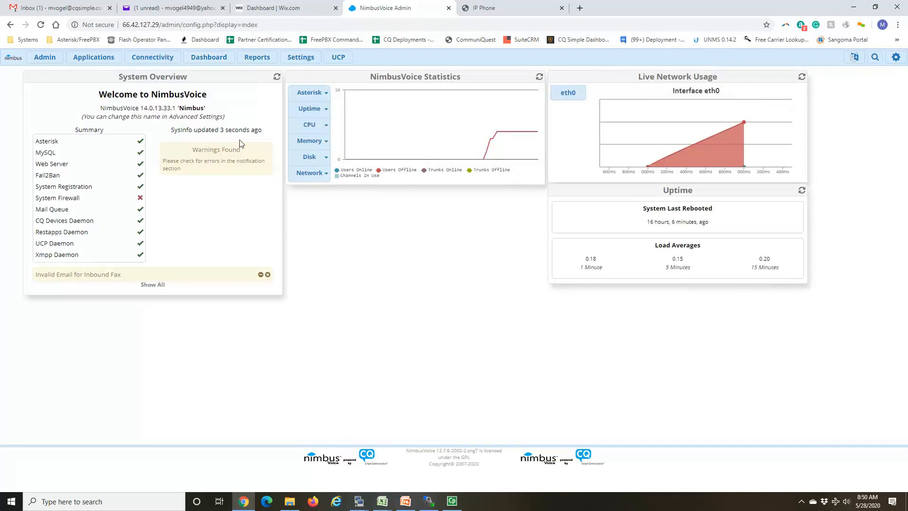
drag(36, 220, 130, 221)
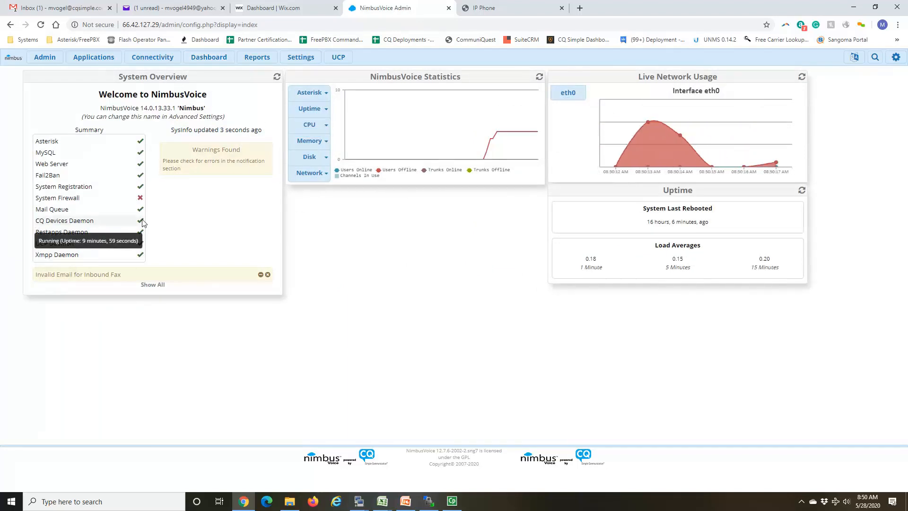
mouse_move(141, 220)
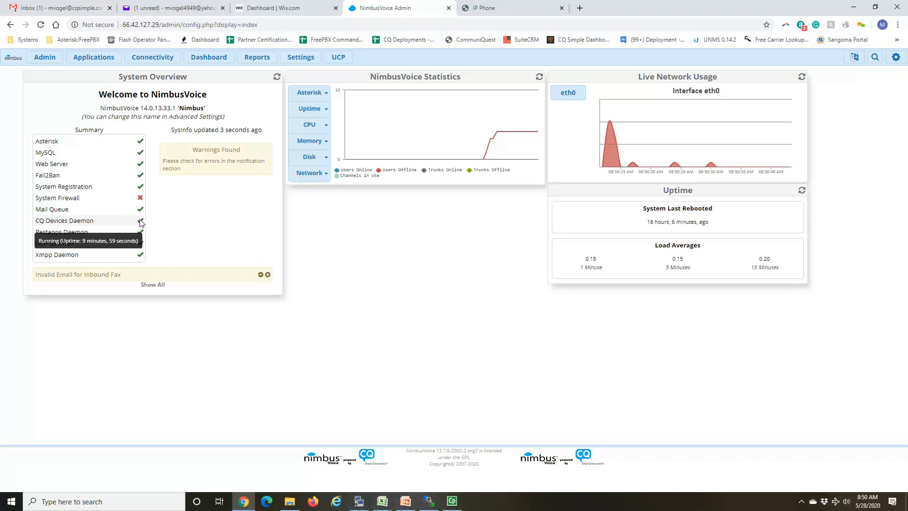
Step: Open the Asterisk log files and display clearlydevices_out.log to examine the phone apps and provision server entries
click(253, 59)
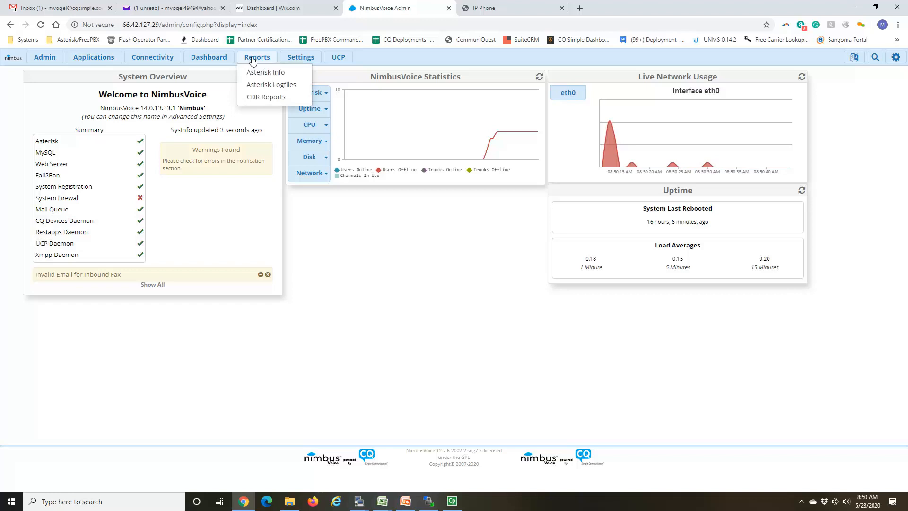
click(262, 87)
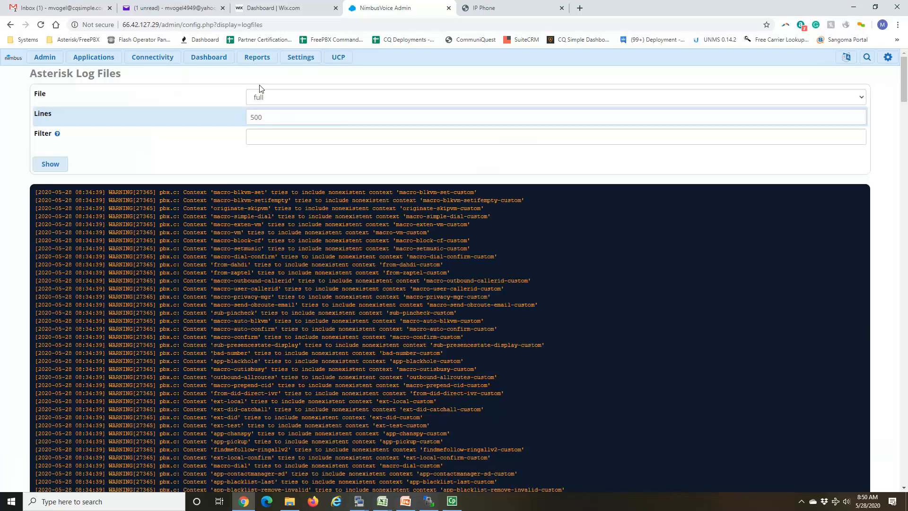
click(307, 140)
click(298, 112)
click(289, 114)
click(298, 102)
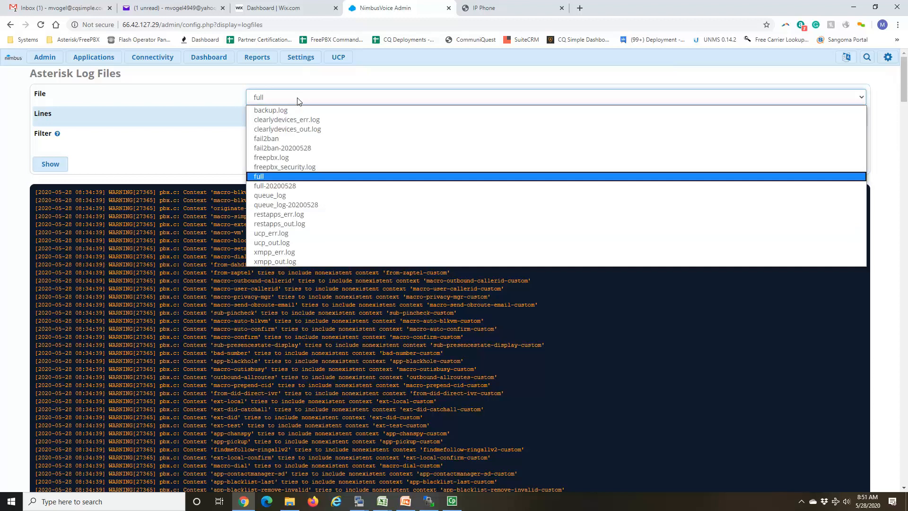
click(290, 129)
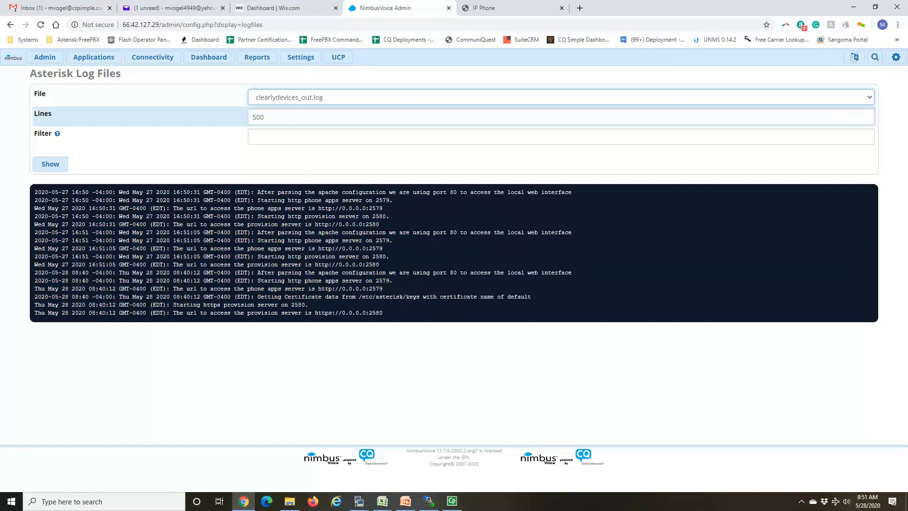
click(288, 141)
Step: Open Intrusion Detection in System Admin and examine its service status, whitelist and banned IPs
mouse_move(43, 57)
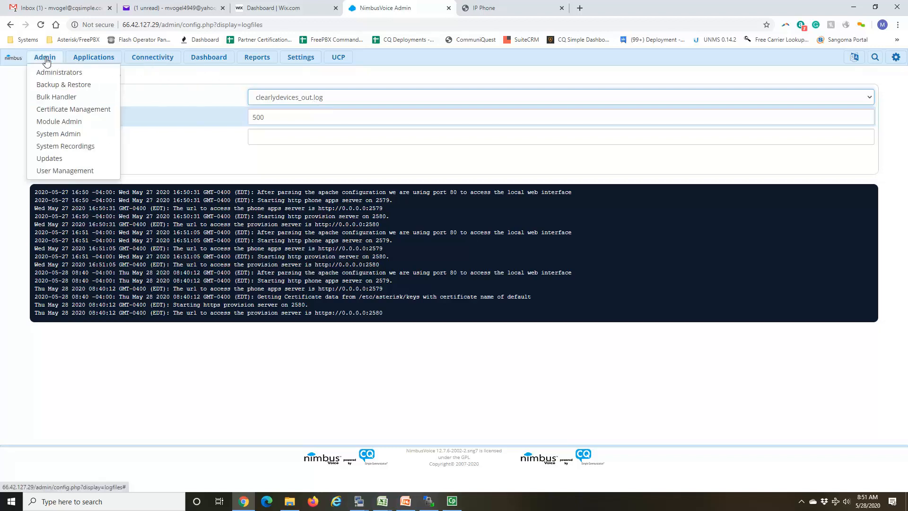
click(65, 136)
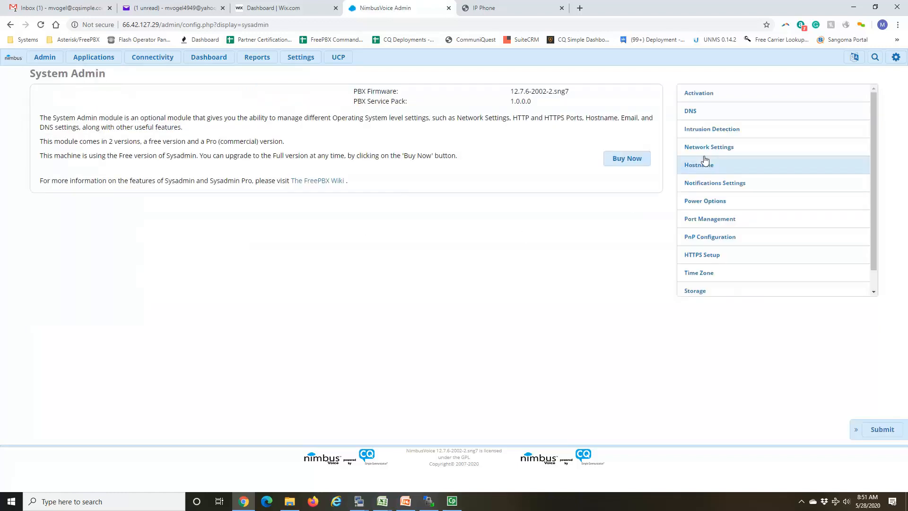
click(715, 135)
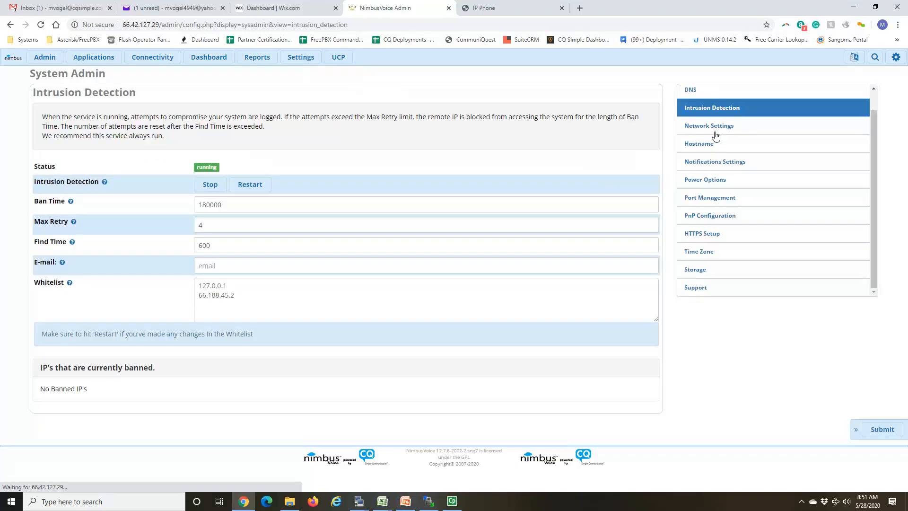
click(211, 185)
click(545, 79)
Step: Switch to the IP Phone web interface and trigger autoprovisioning once more
click(502, 9)
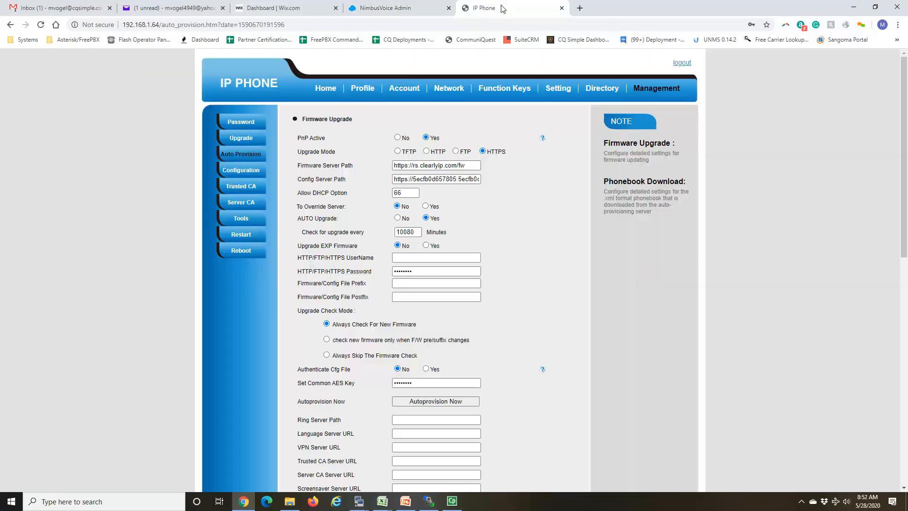
click(431, 402)
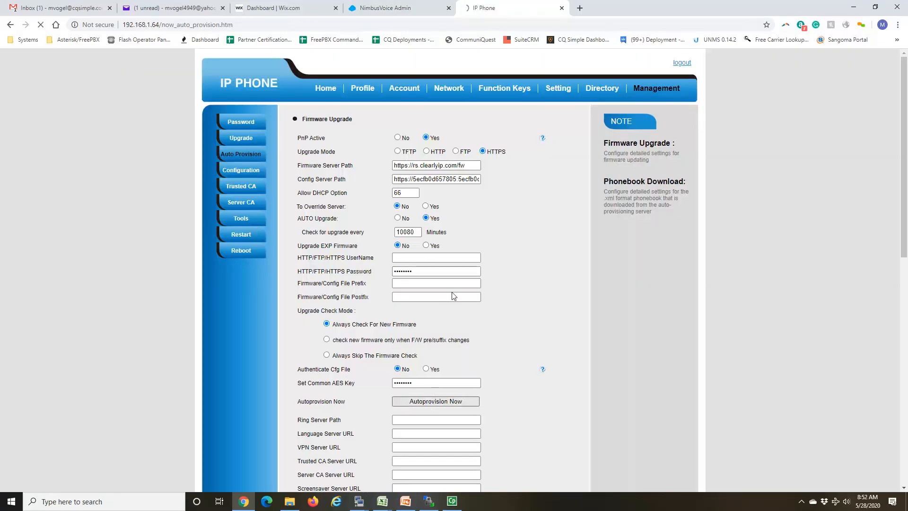
Step: Review the resync settings in the global template layout of CQ Devices in NimbusVoice Admin, and return to the IP Phone interface
click(404, 9)
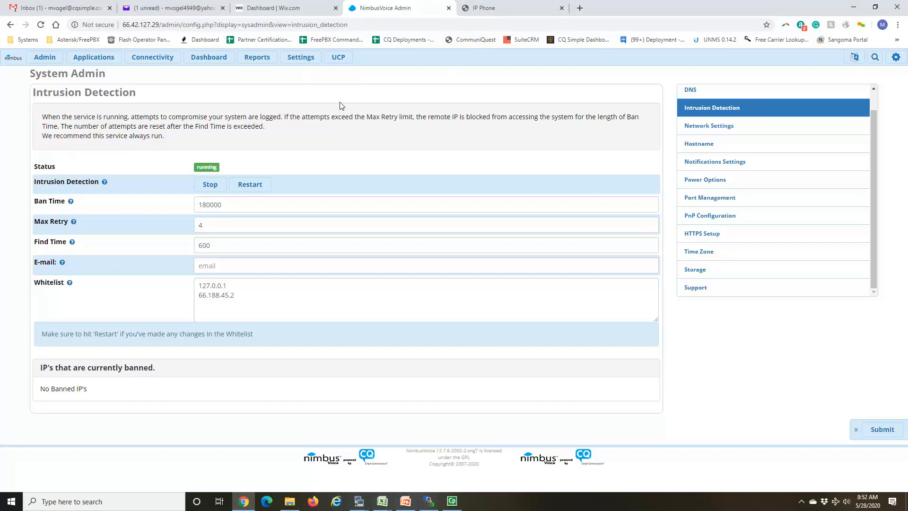
mouse_move(301, 57)
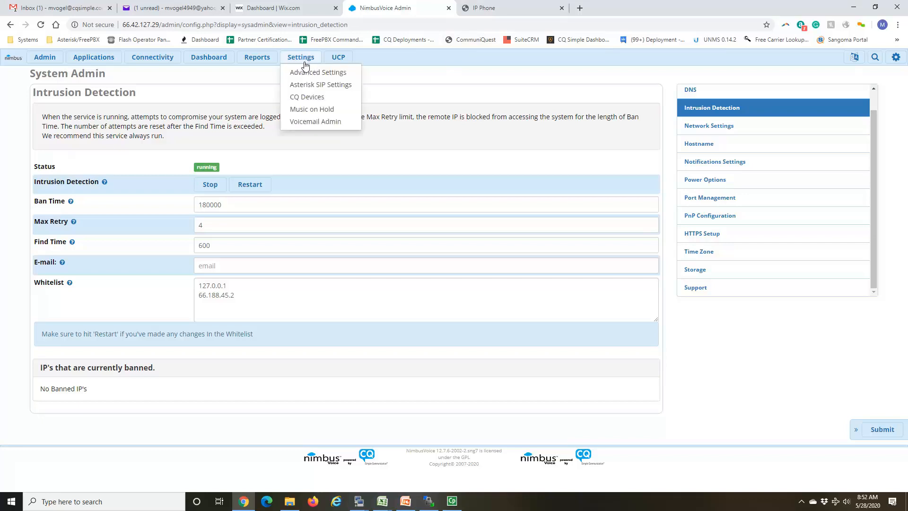
click(311, 98)
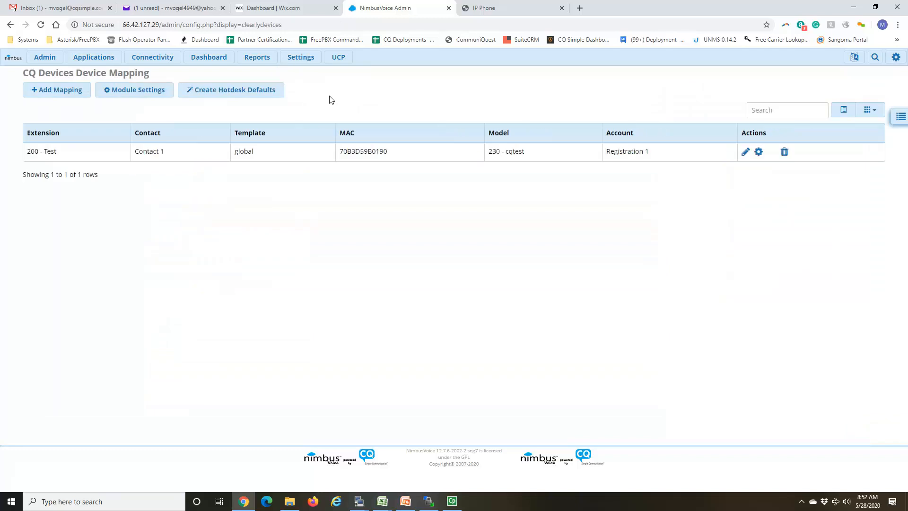
click(900, 118)
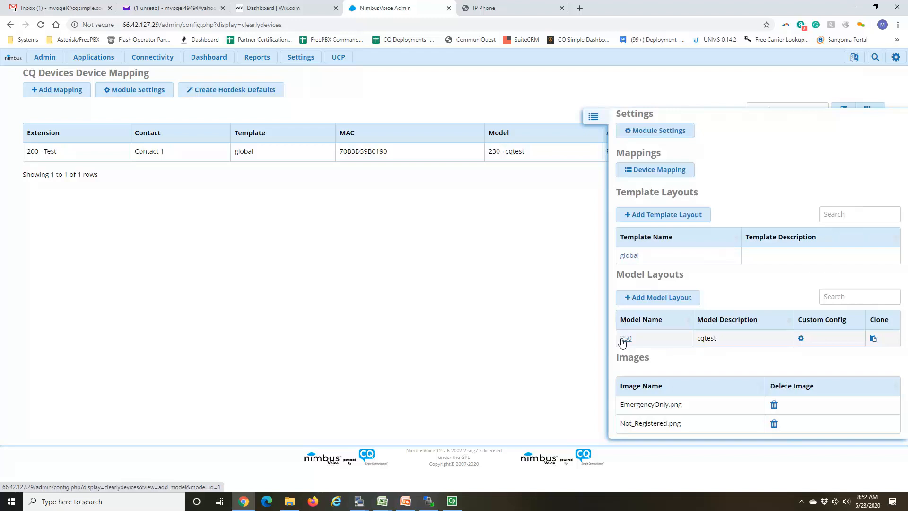
click(629, 256)
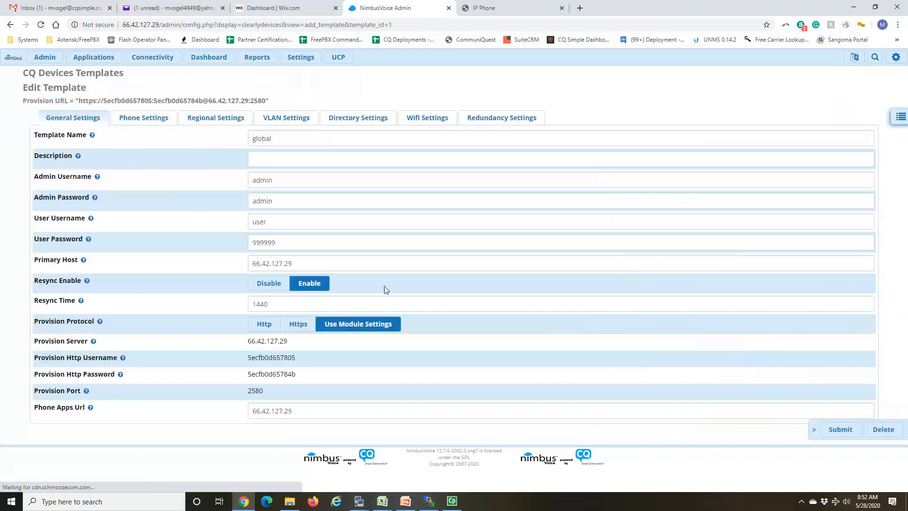
mouse_move(87, 280)
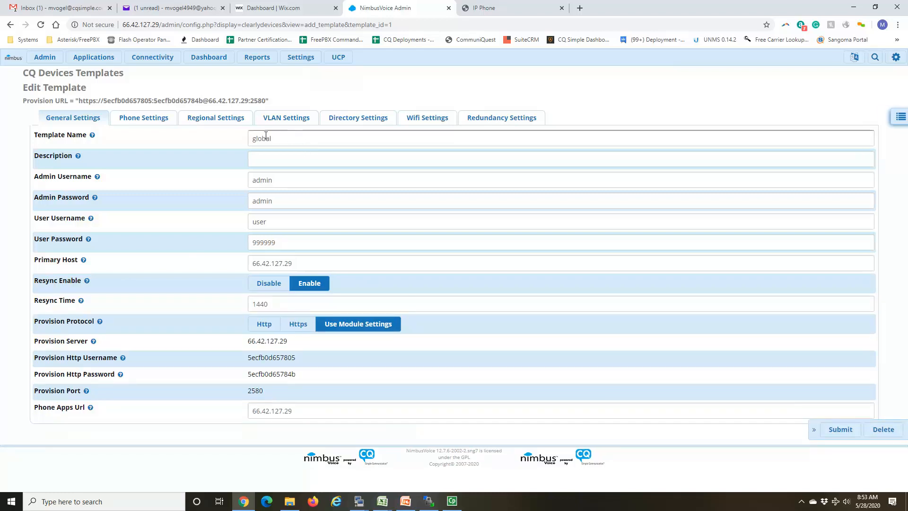
click(487, 7)
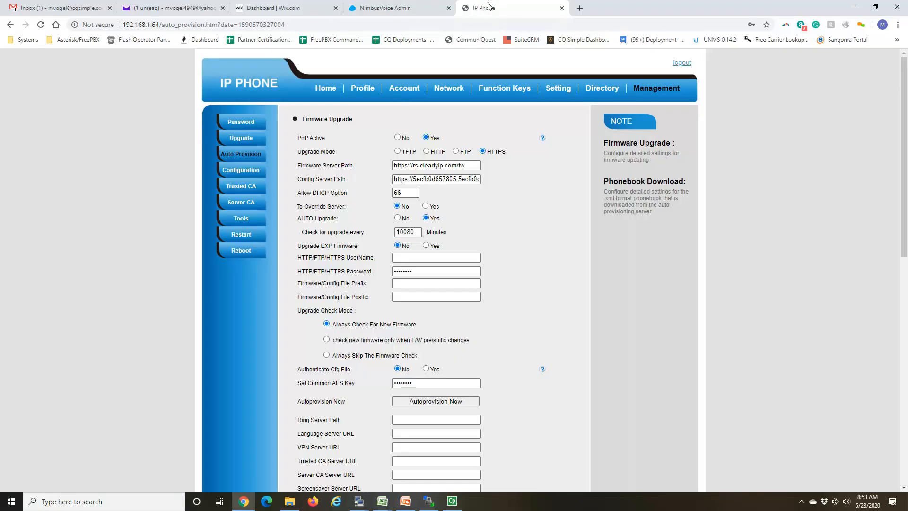